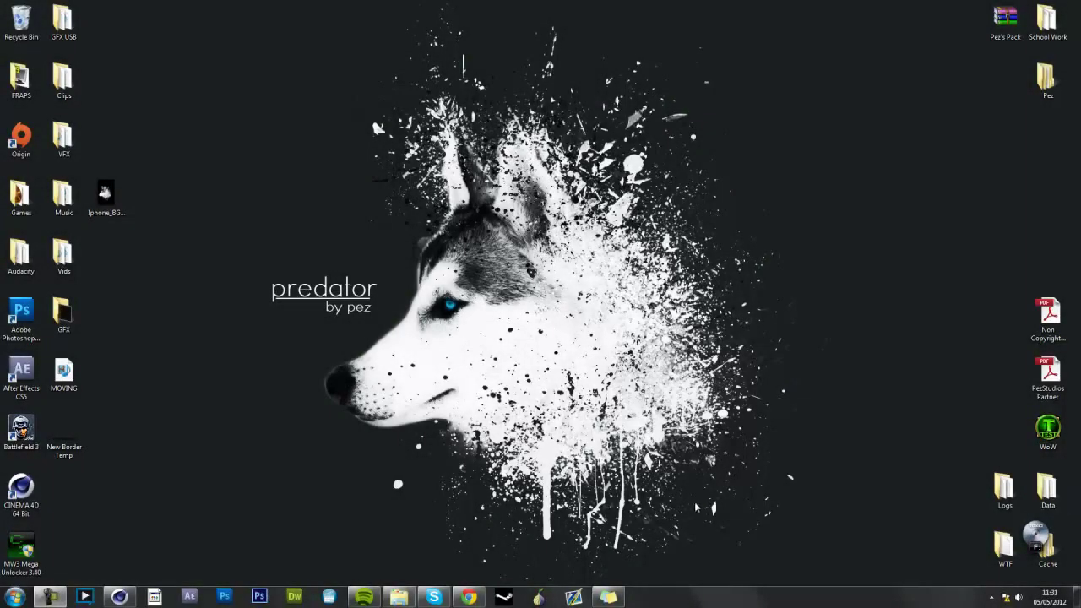
# View the 'SoaR Craked0001' render from the Texts folder, zooming in and out, then close it.
pyautogui.click(399, 598)
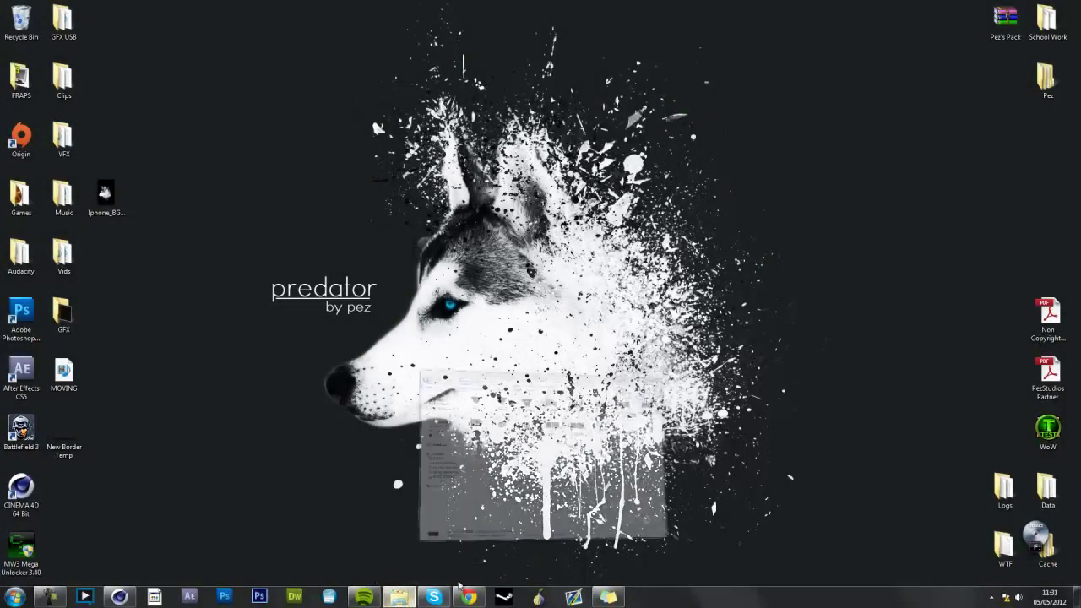
pyautogui.doubleClick(1014, 112)
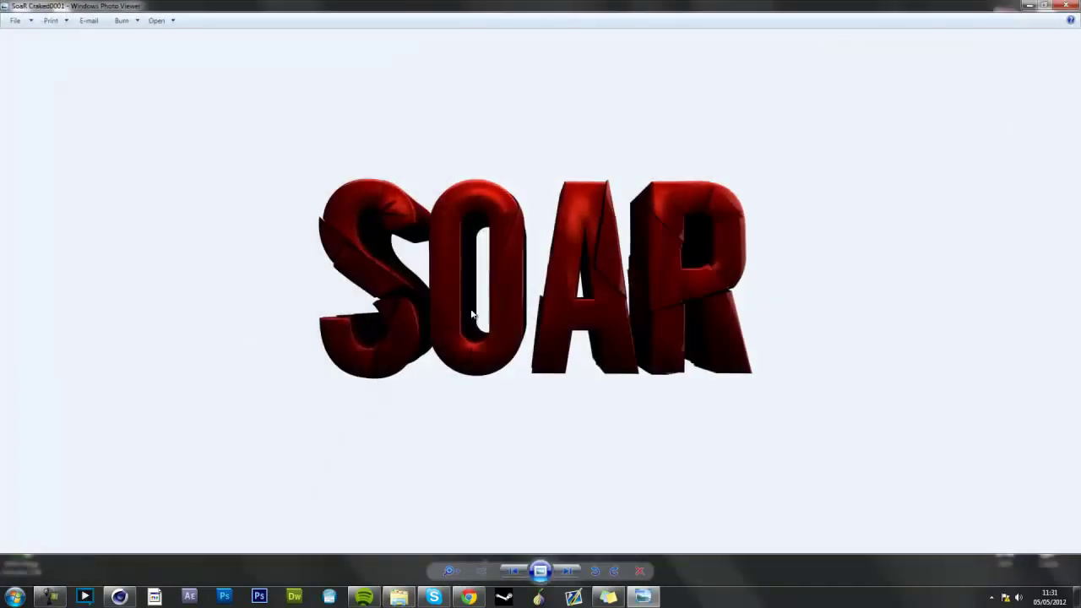
pyautogui.scroll(2, 499, 295)
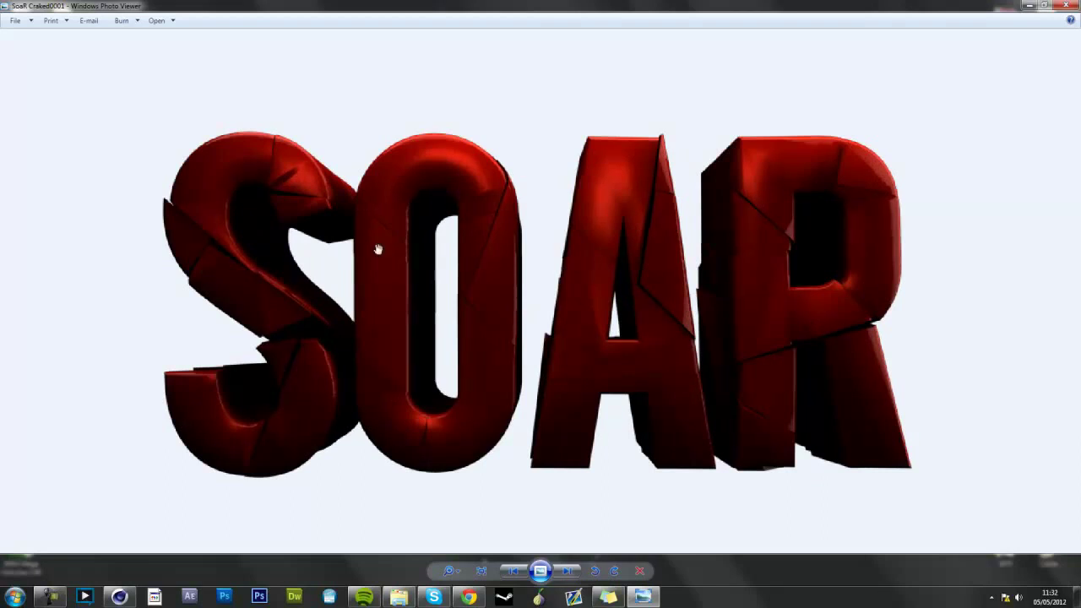
pyautogui.scroll(-2, 390, 161)
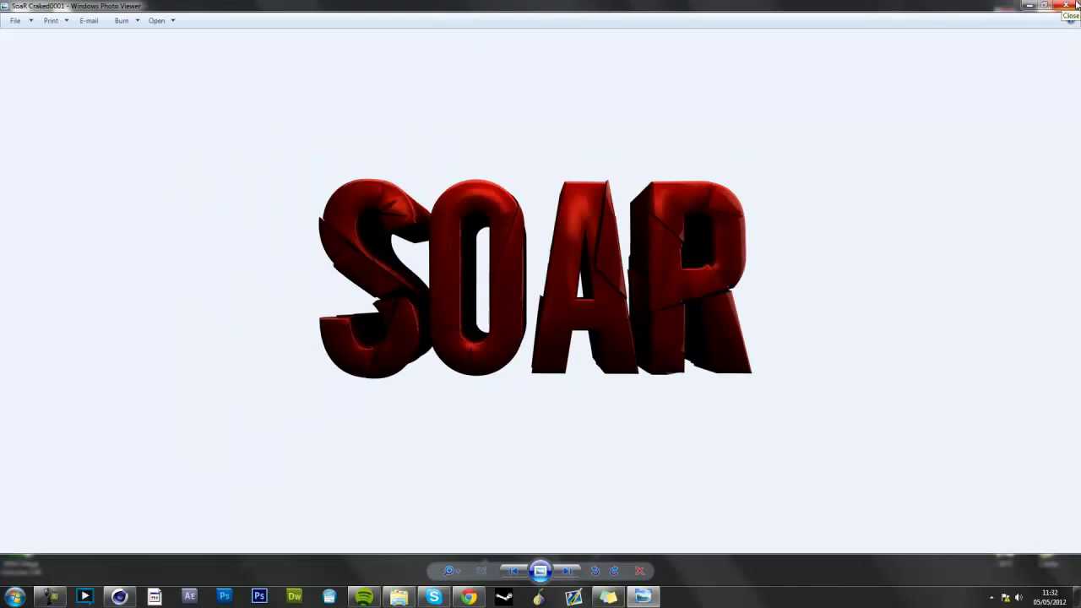
pyautogui.click(1076, 5)
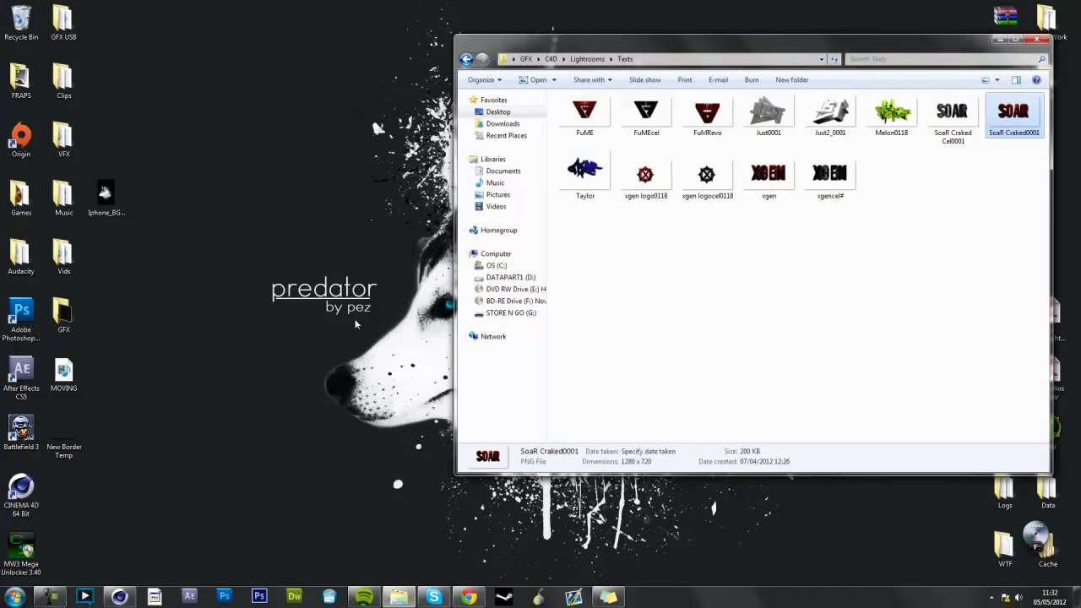
# Check the Thrausi 1.22 R12 plugin entry in Cinema 4D, select MoText.1, and reopen the Texts folder.
pyautogui.click(119, 598)
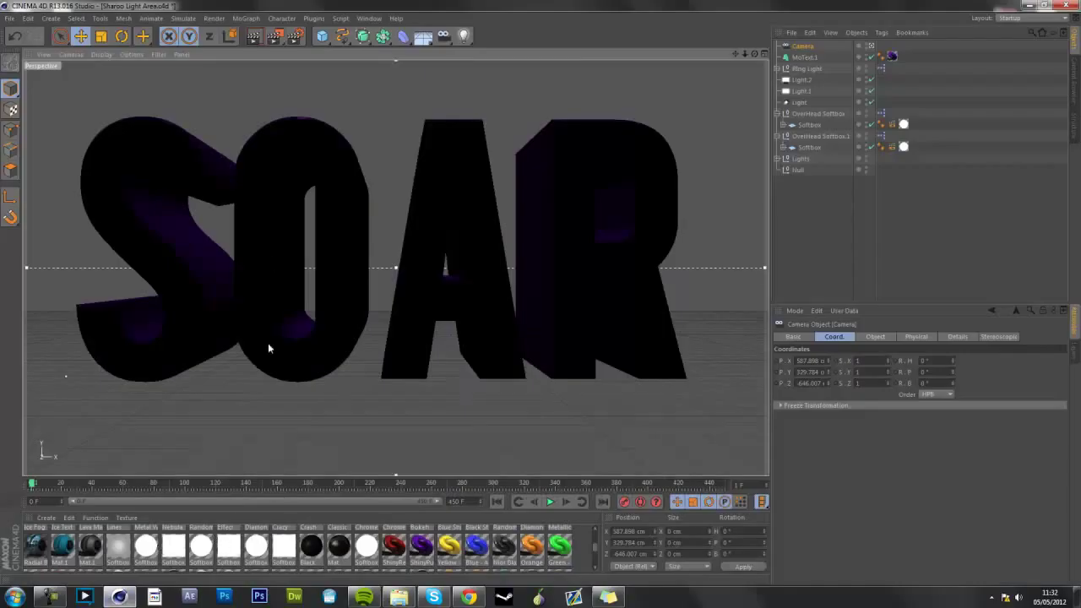
pyautogui.click(314, 19)
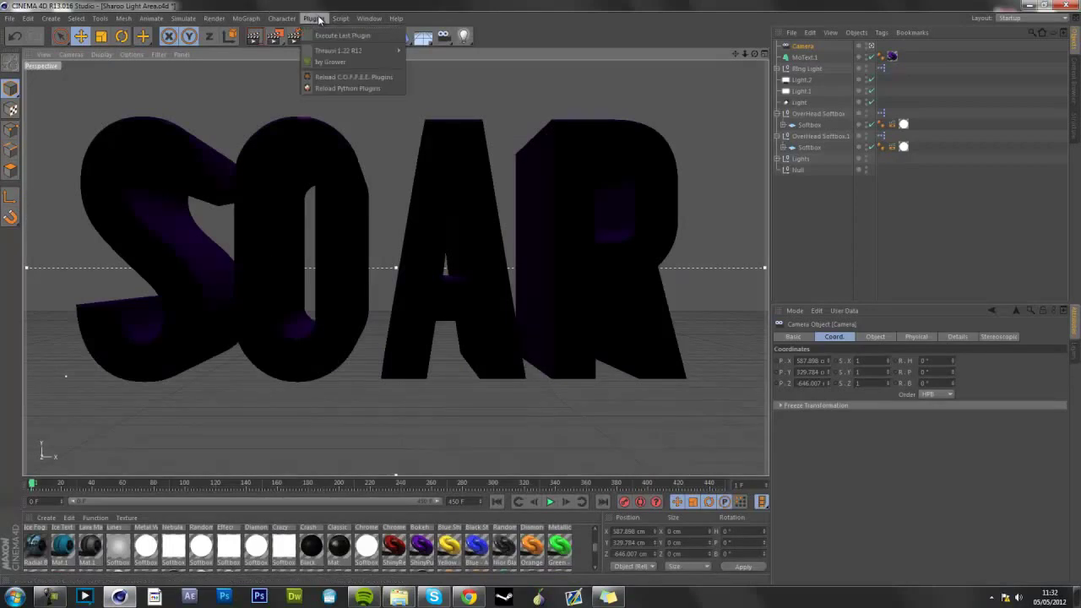
pyautogui.moveTo(324, 54)
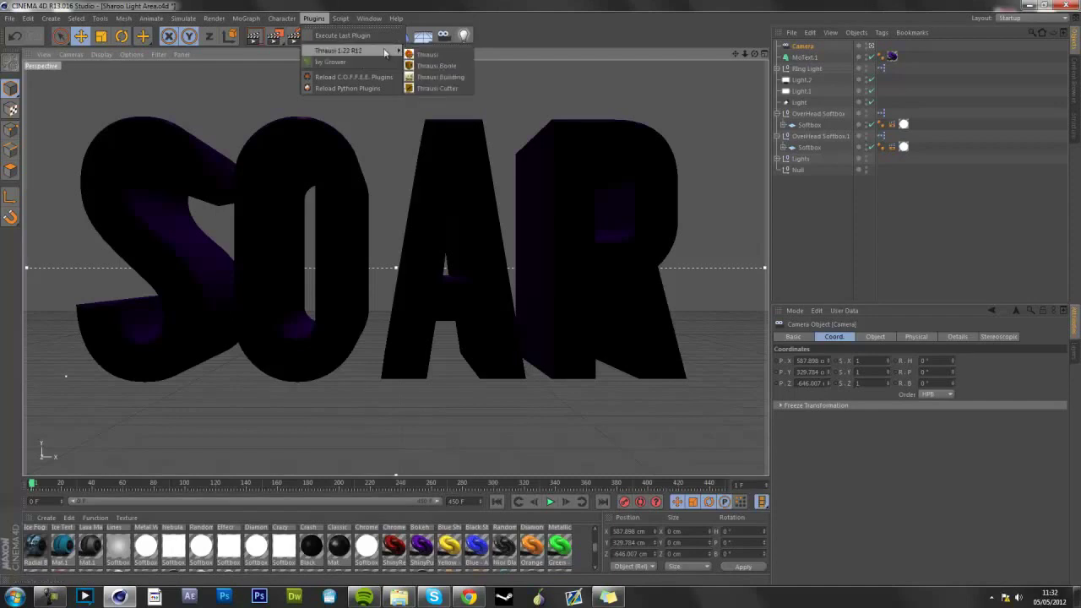
pyautogui.click(425, 12)
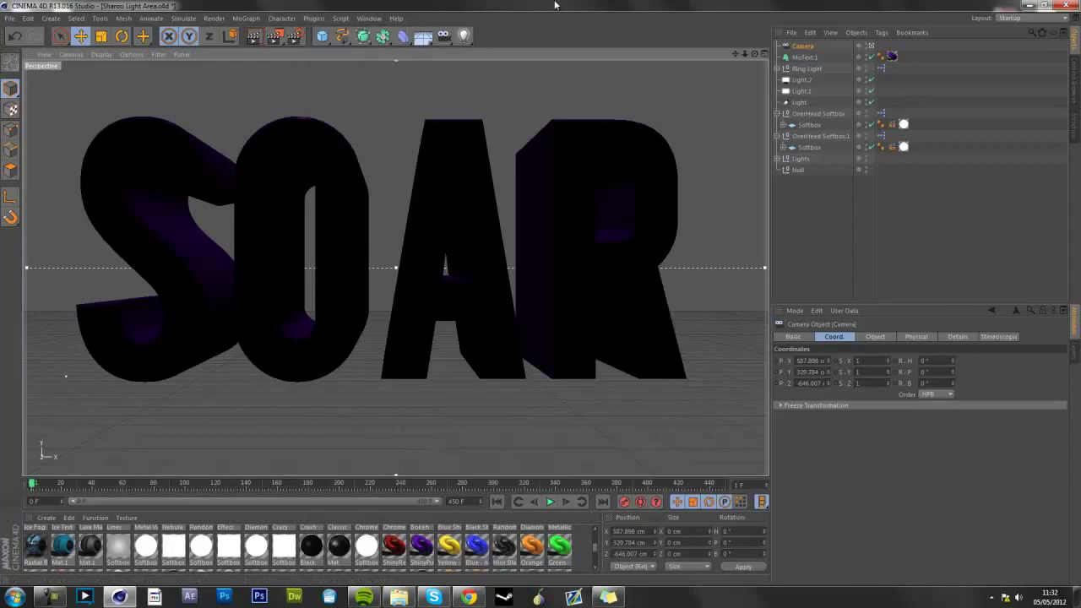
pyautogui.click(808, 59)
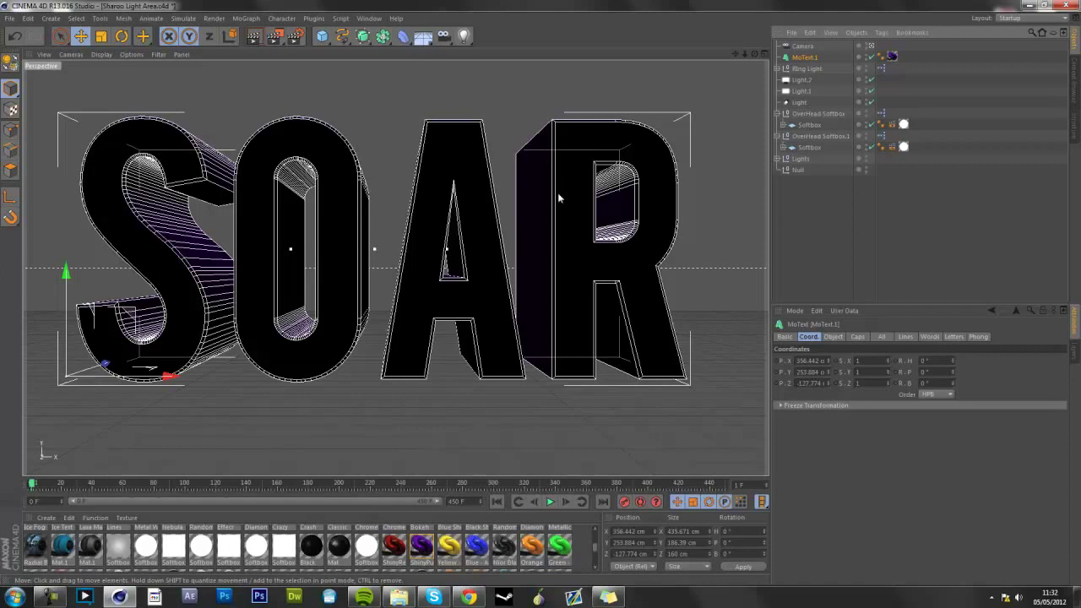
pyautogui.click(399, 598)
pyautogui.doubleClick(1012, 118)
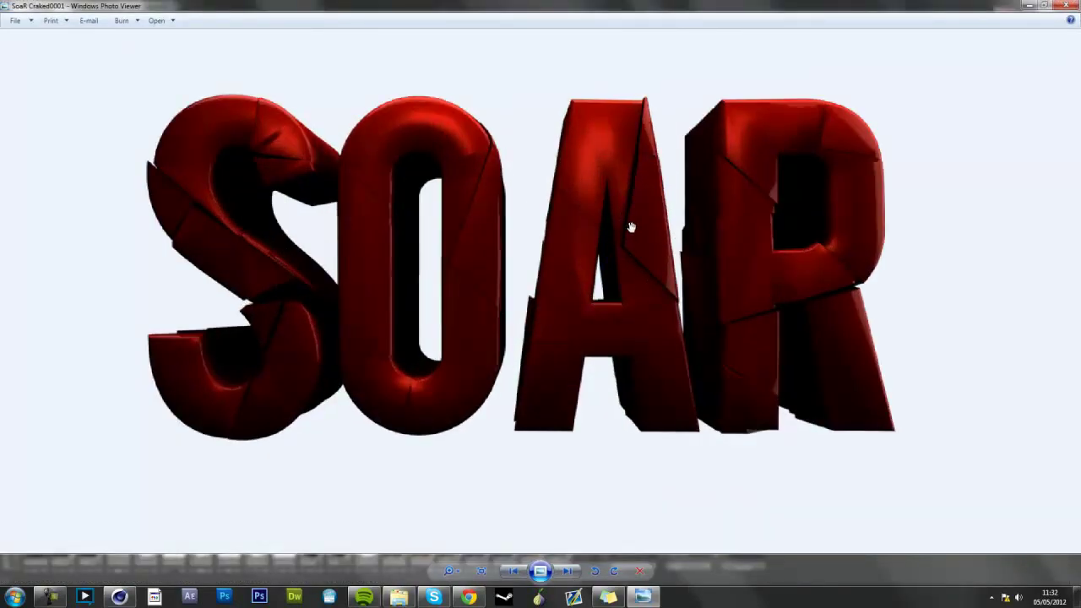
pyautogui.scroll(-1, 629, 237)
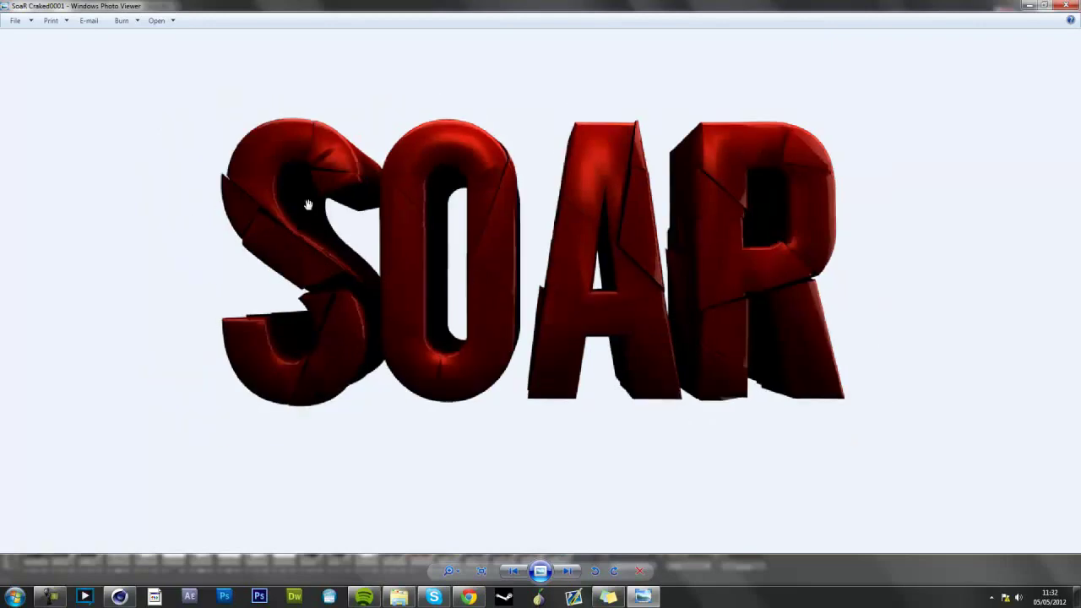
pyautogui.click(1063, 5)
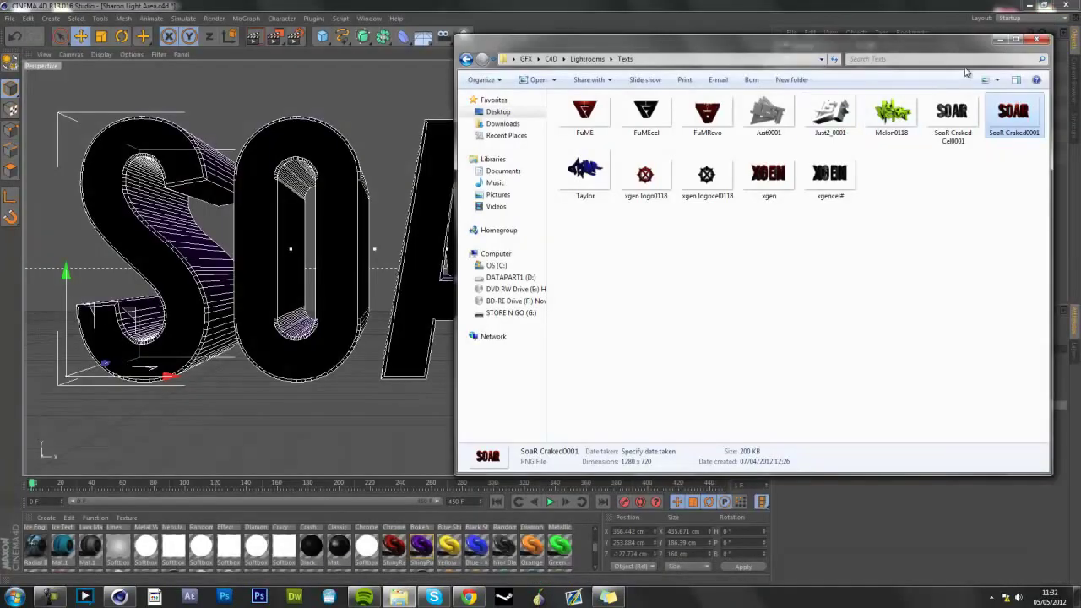
pyautogui.click(1010, 31)
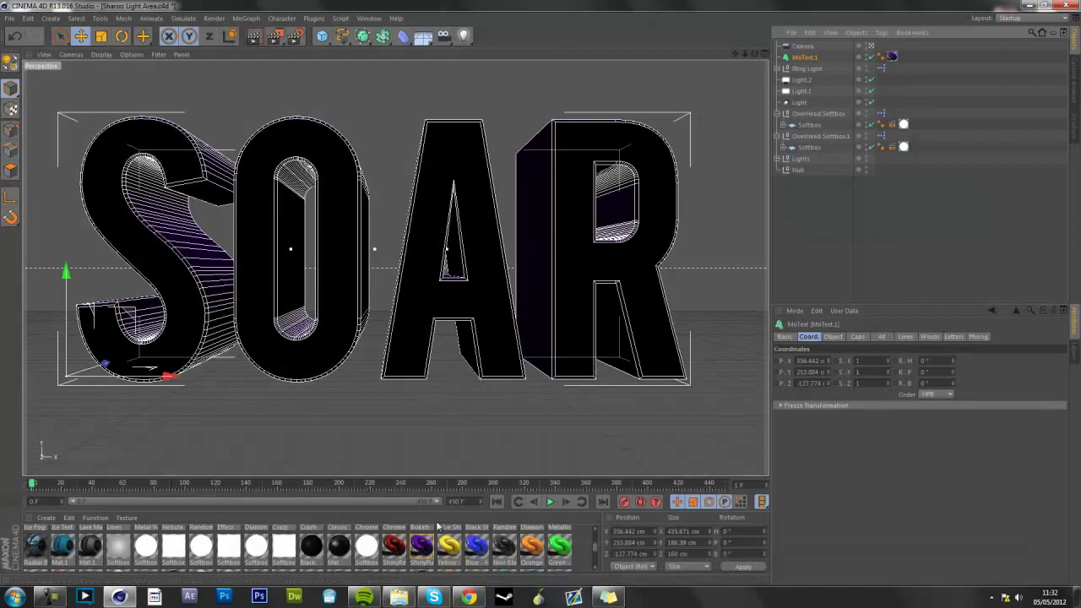
# Inspect the purple material on MoText.1's texture tag and reselect MoText.1.
pyautogui.click(893, 56)
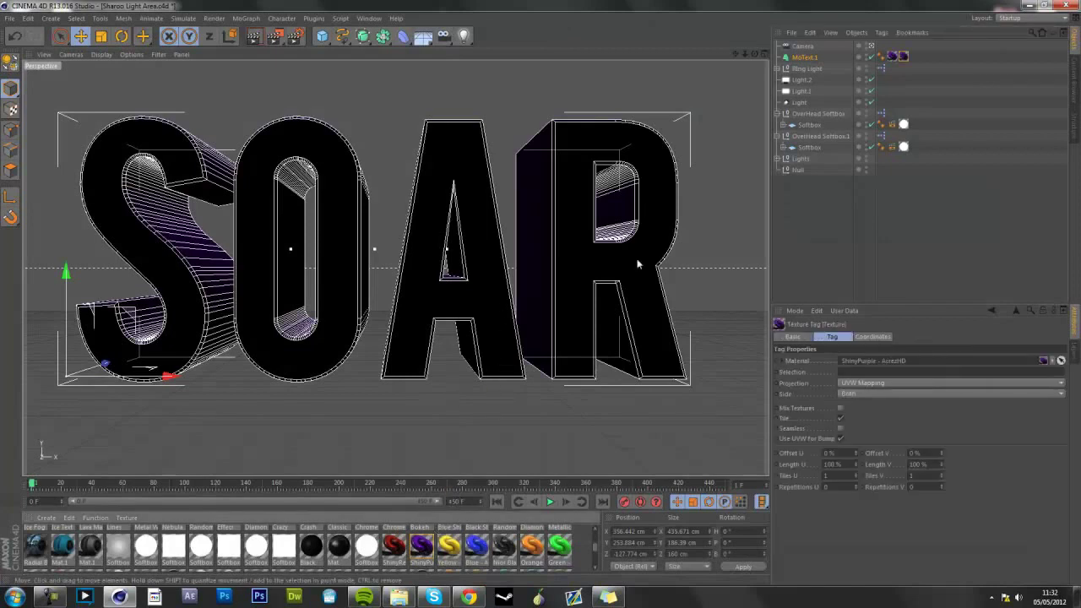
pyautogui.click(899, 71)
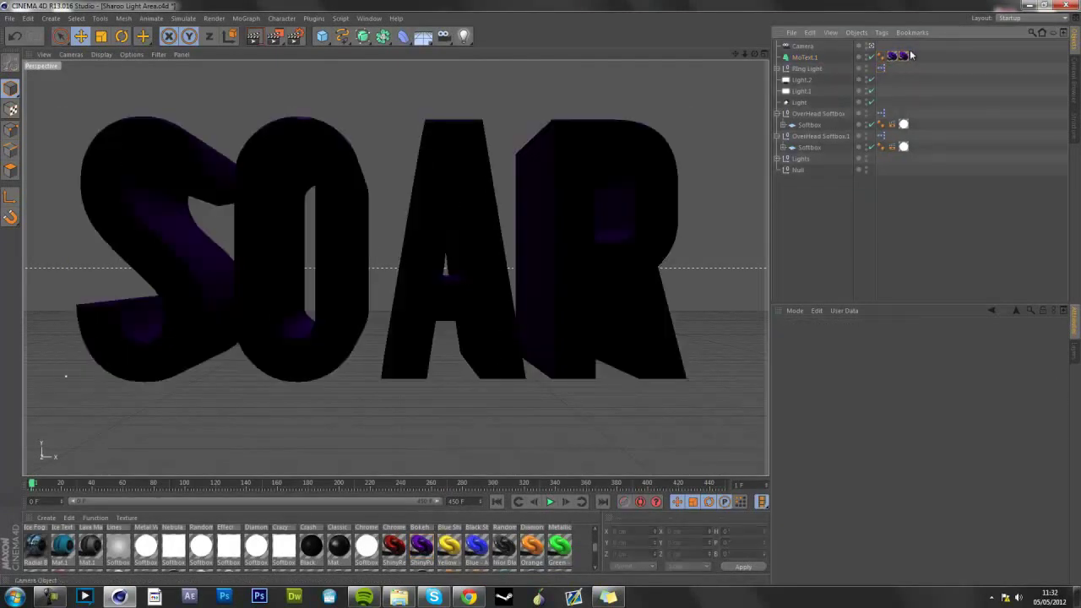
pyautogui.click(899, 56)
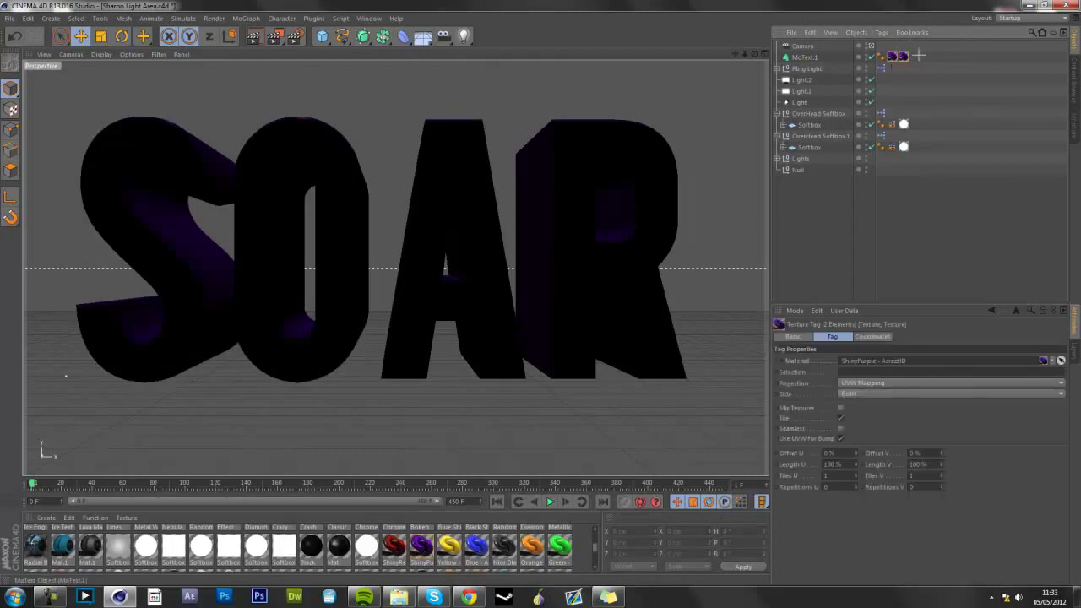
pyautogui.click(886, 68)
pyautogui.click(813, 57)
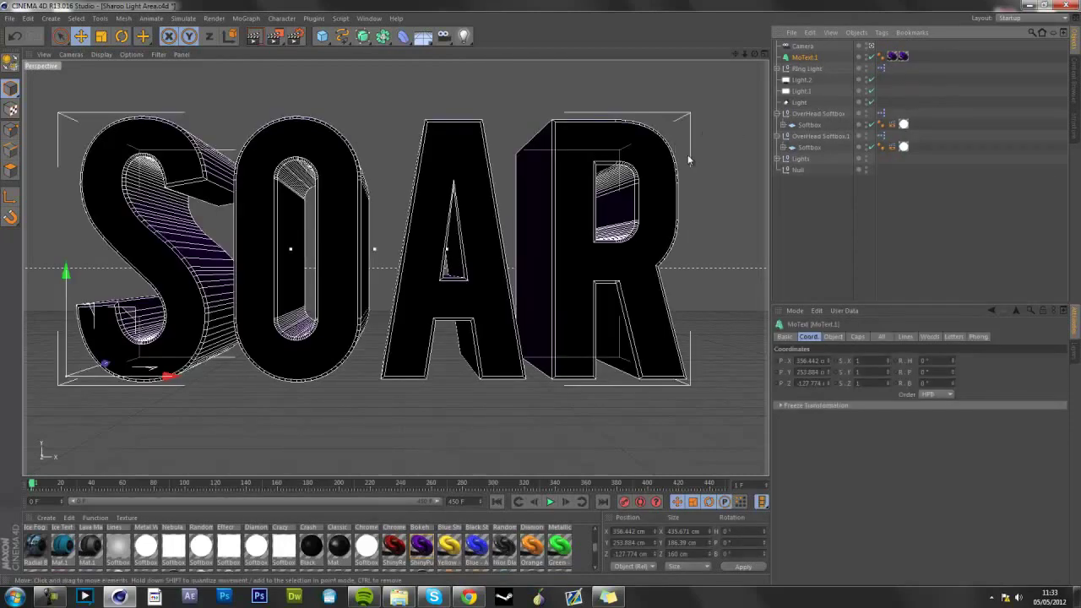
# Save the project with Ctrl+S and preview the purple SOAR text in a viewport render.
pyautogui.hotkey('ctrl', 's')
pyautogui.click(245, 174)
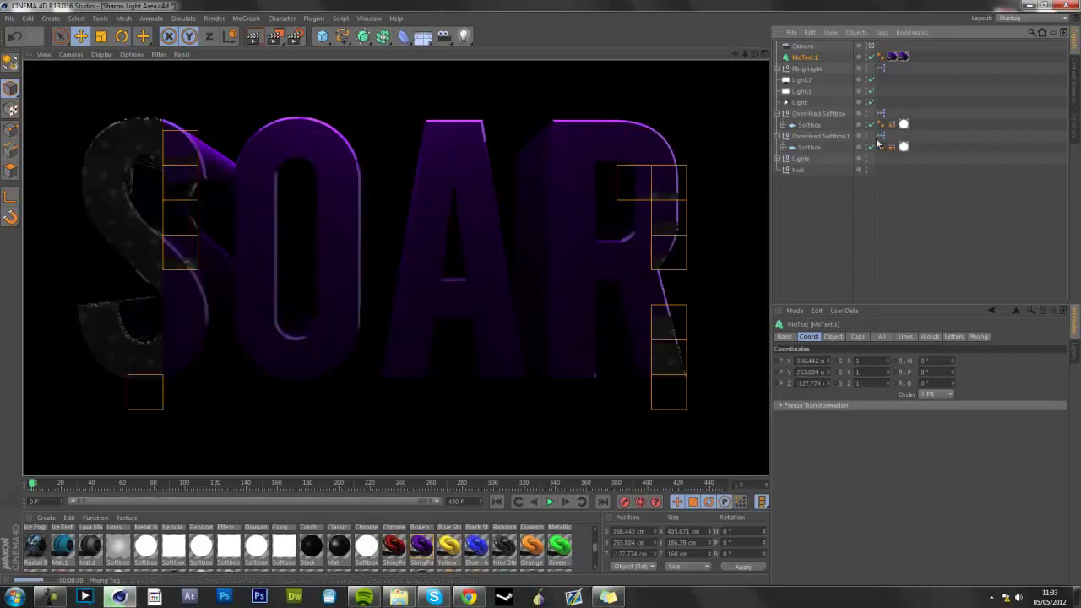
pyautogui.click(806, 57)
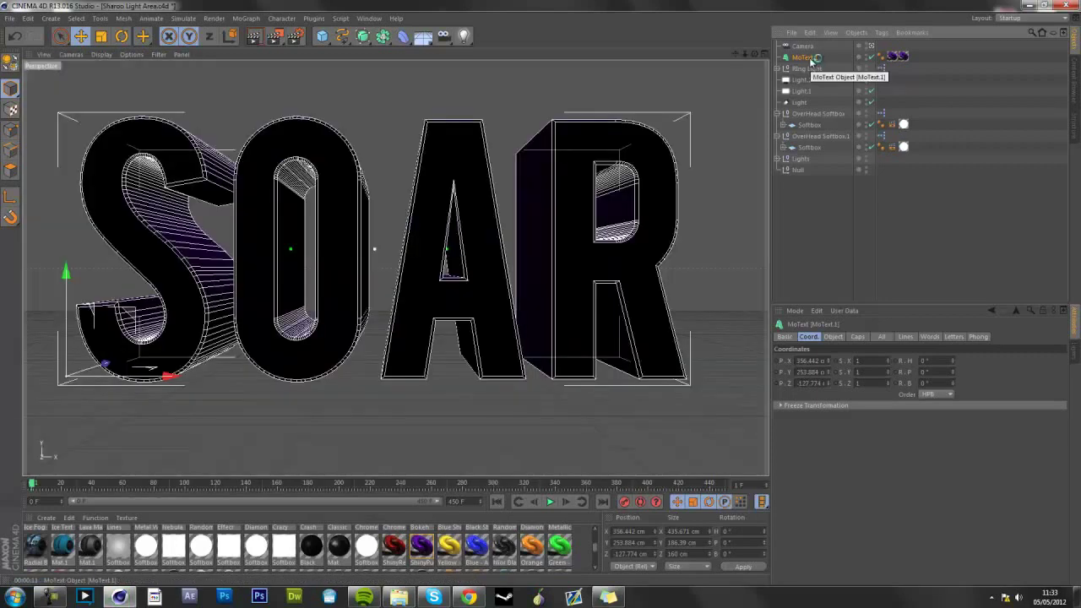
# Run Thrausi's Break Now to fracture SOAR into four letter objects of 8 pieces each.
pyautogui.click(313, 18)
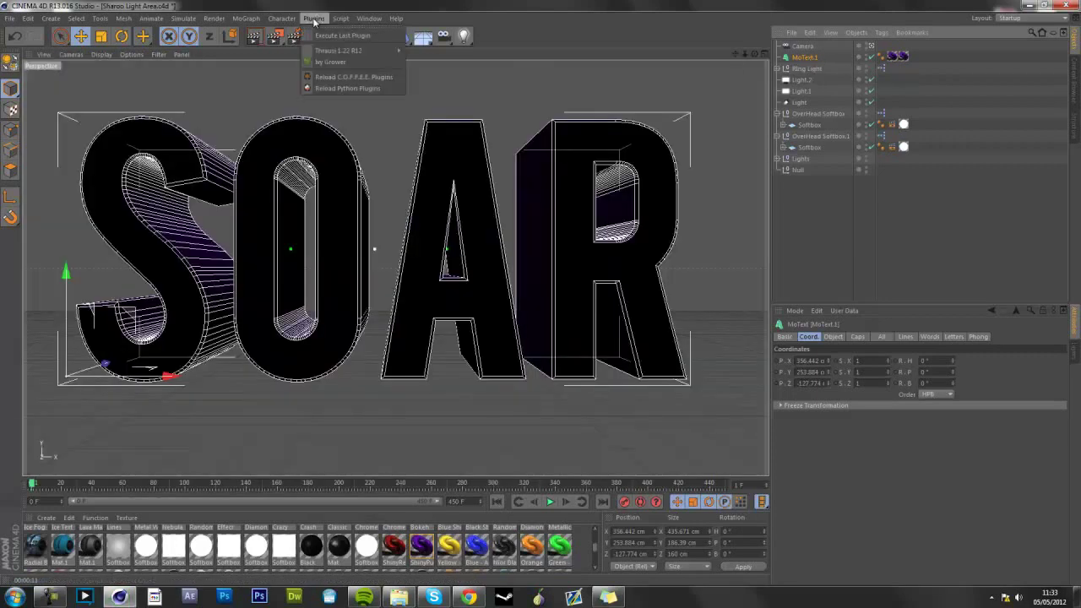
pyautogui.moveTo(322, 53)
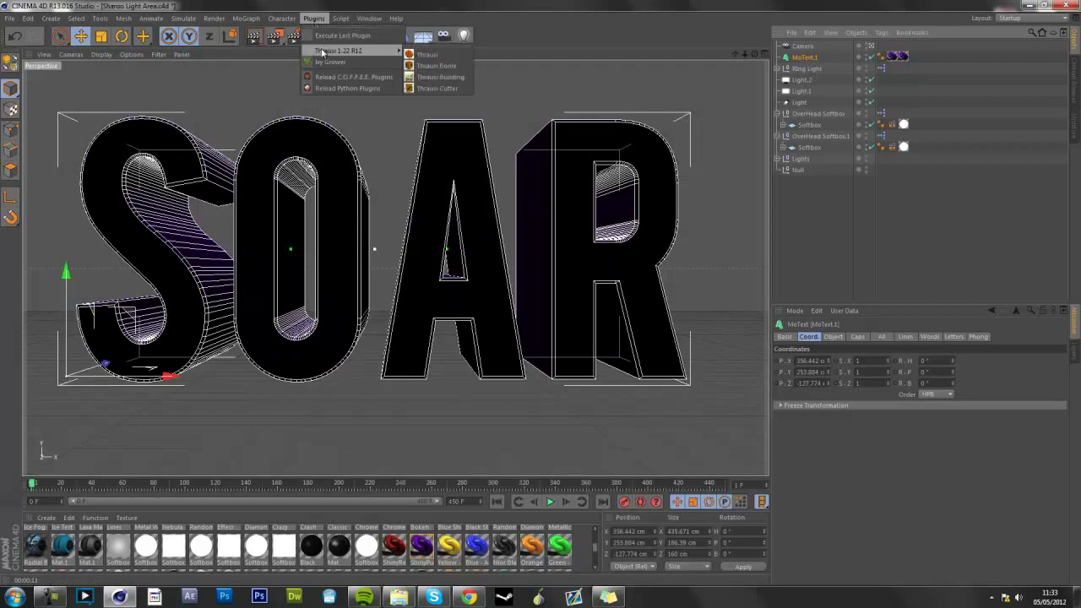
pyautogui.click(431, 56)
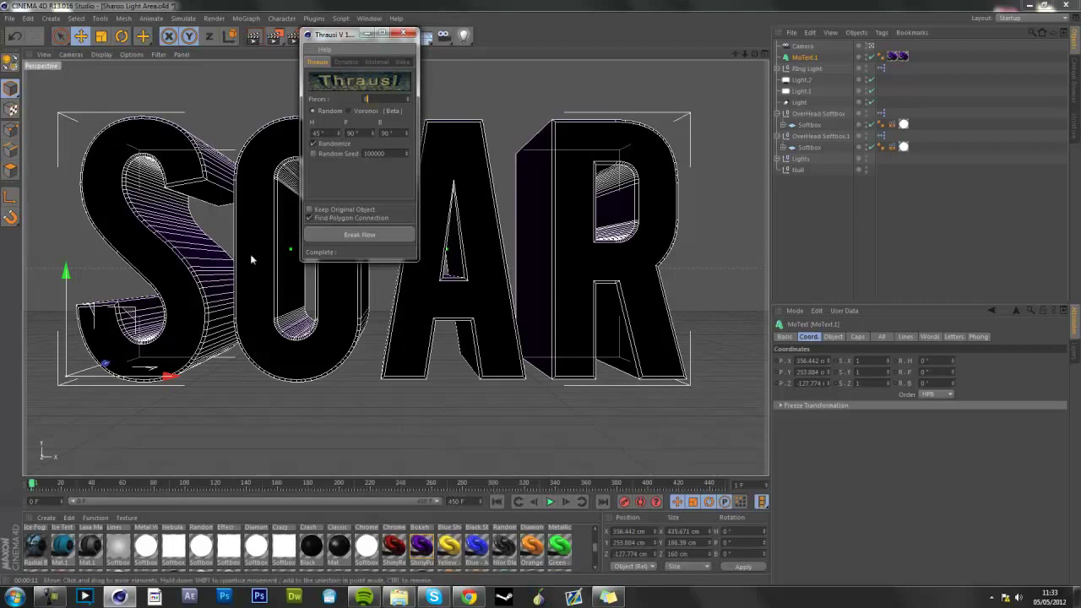
pyautogui.click(350, 236)
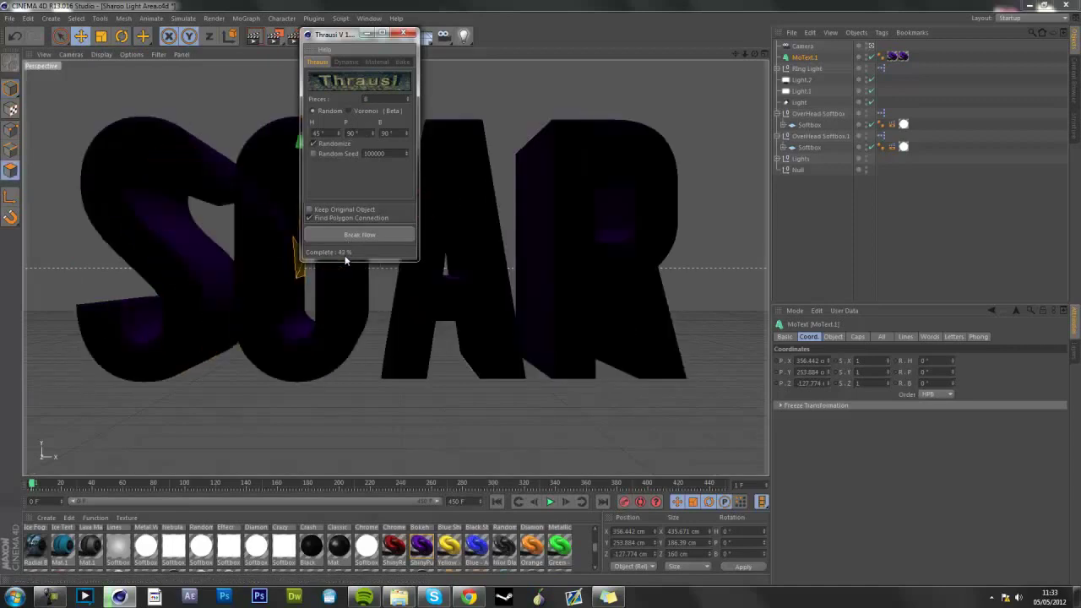
pyautogui.click(403, 34)
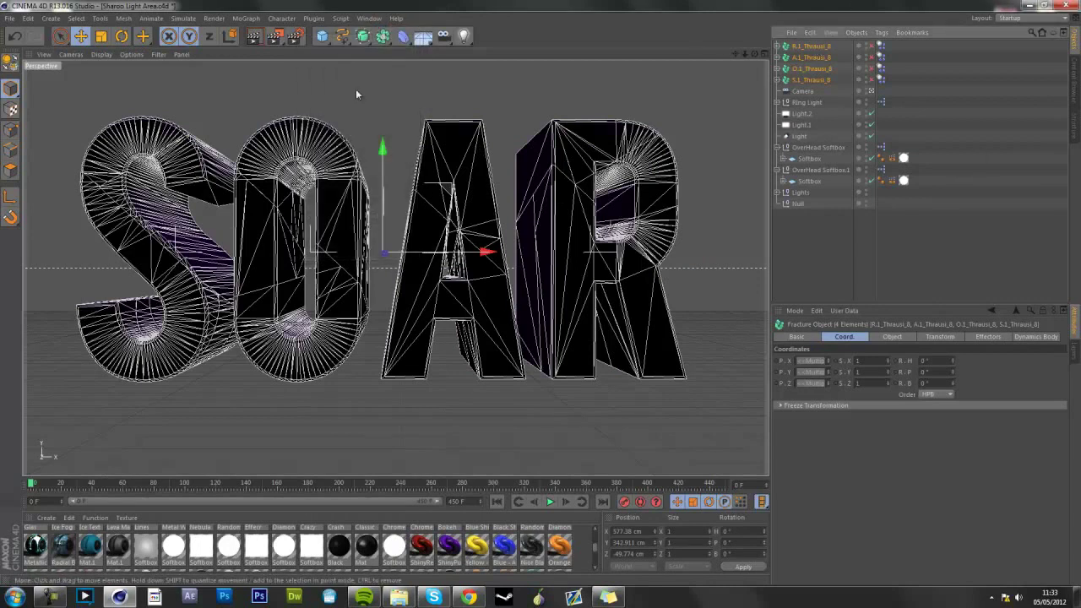
# Add a Platonic primitive and move it in front of the SOAR letters.
pyautogui.click(322, 35)
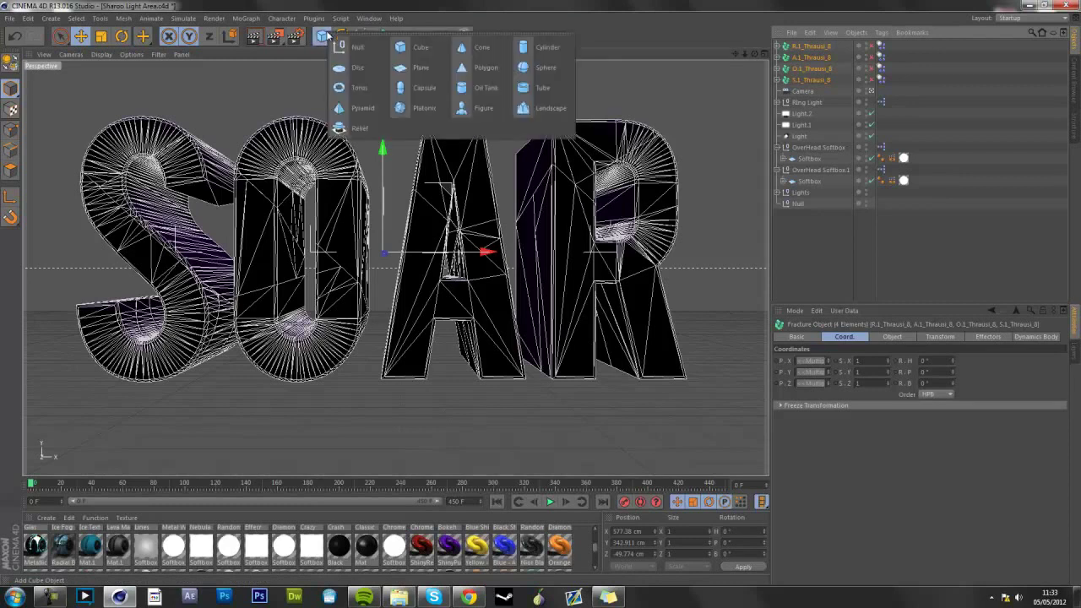
pyautogui.click(421, 112)
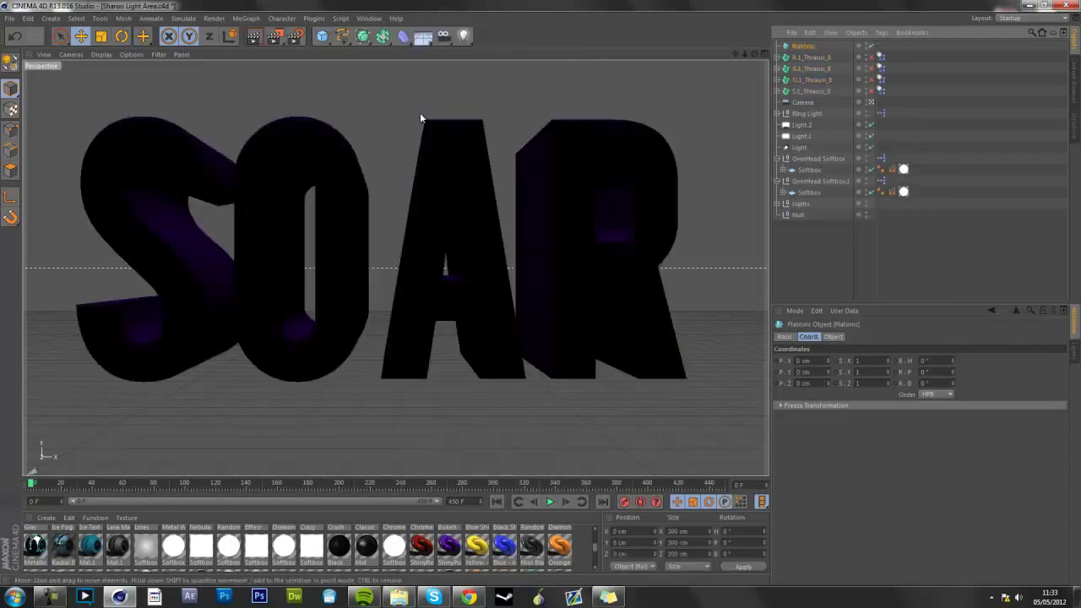
pyautogui.click(871, 103)
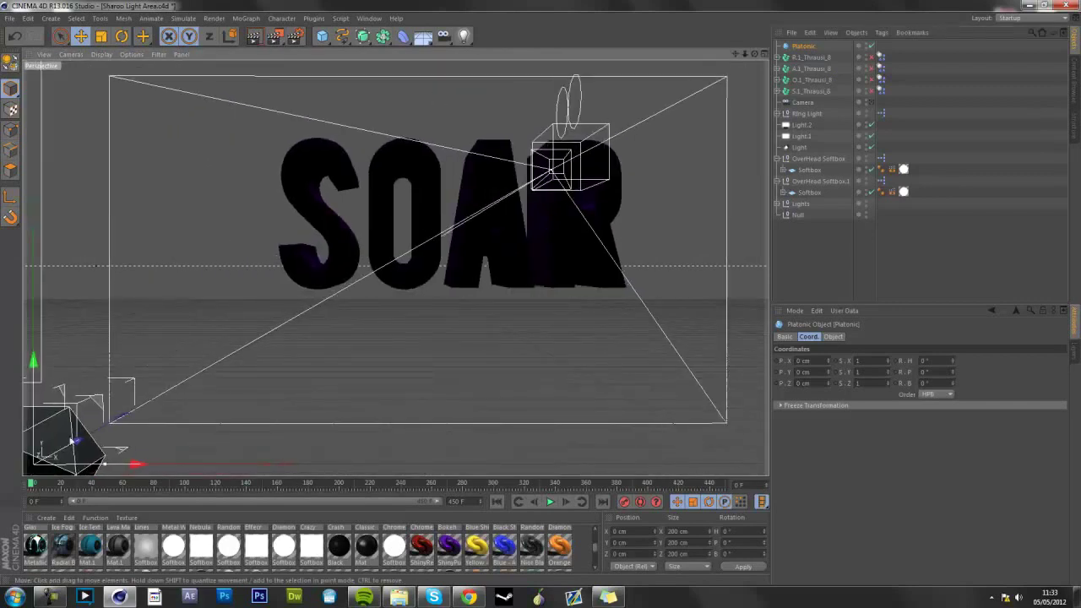
pyautogui.moveTo(72, 441); pyautogui.dragTo(534, 368)
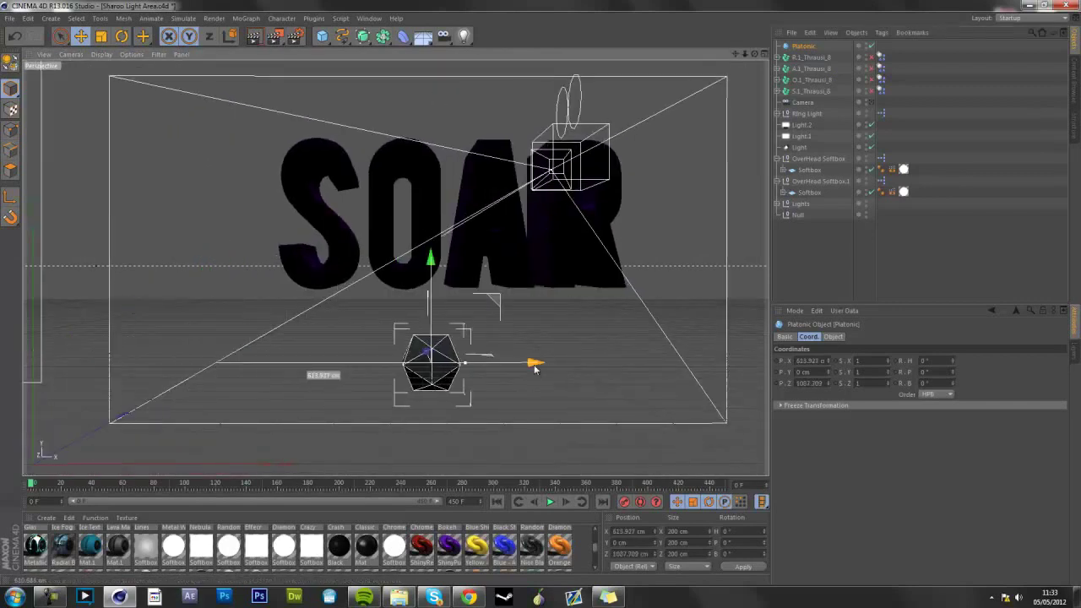
pyautogui.moveTo(429, 355); pyautogui.dragTo(443, 187)
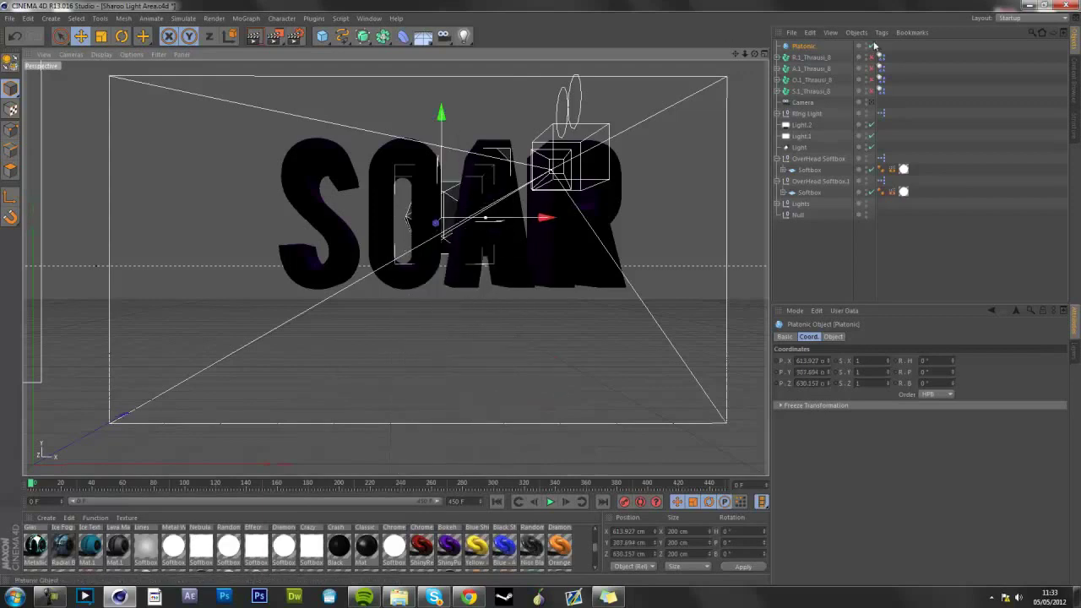
pyautogui.click(870, 102)
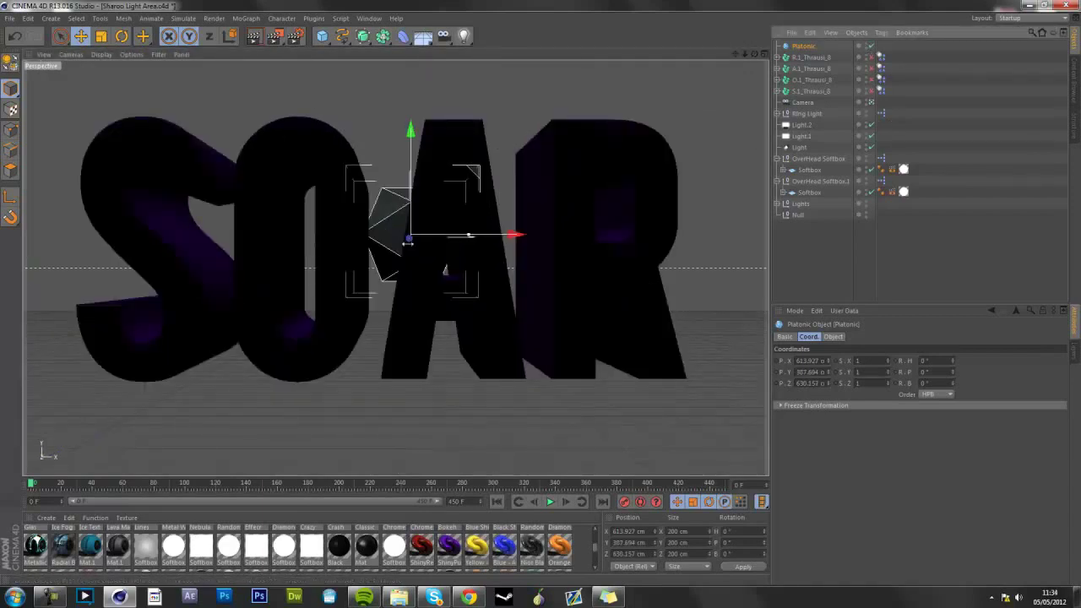
pyautogui.moveTo(410, 237); pyautogui.dragTo(84, 250)
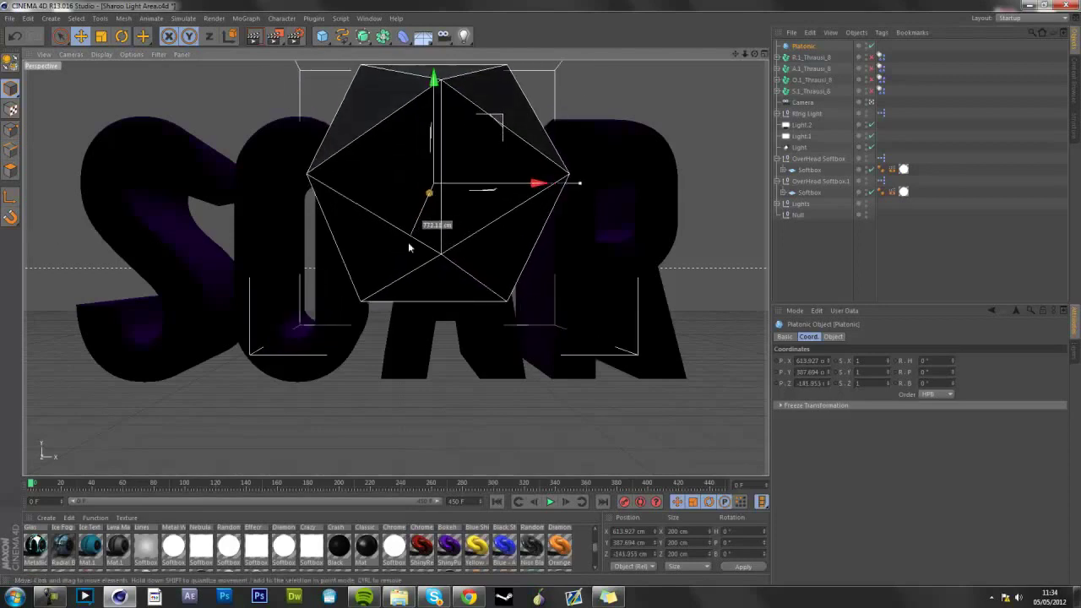
pyautogui.moveTo(435, 89); pyautogui.dragTo(435, 160)
# Scale the Platonic to about a third (54.42 cm) and slide it down and left against the S.
pyautogui.click(101, 37)
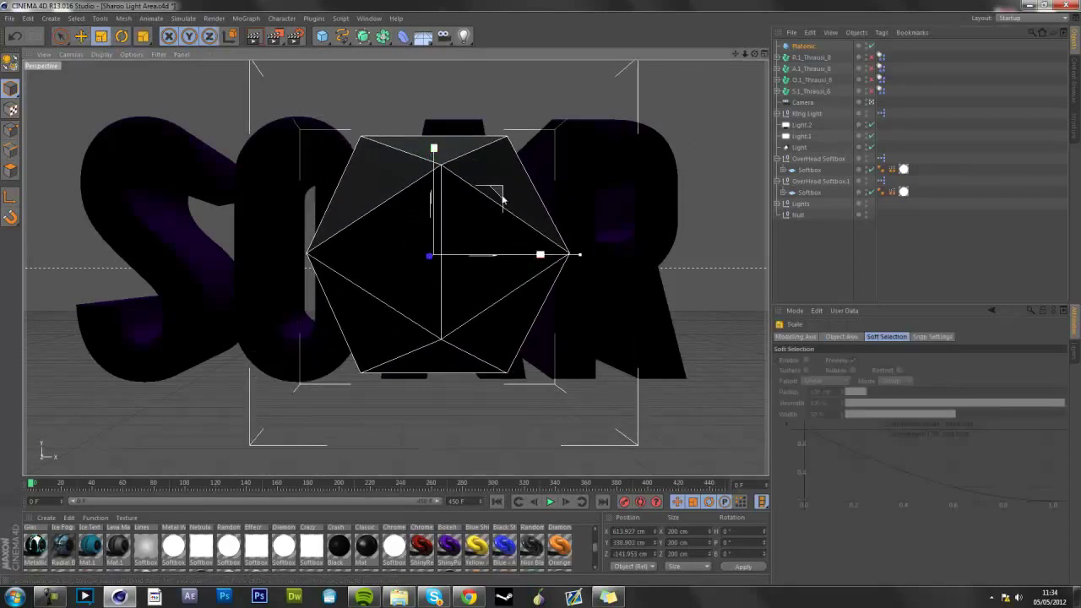
pyautogui.moveTo(498, 200); pyautogui.dragTo(435, 236)
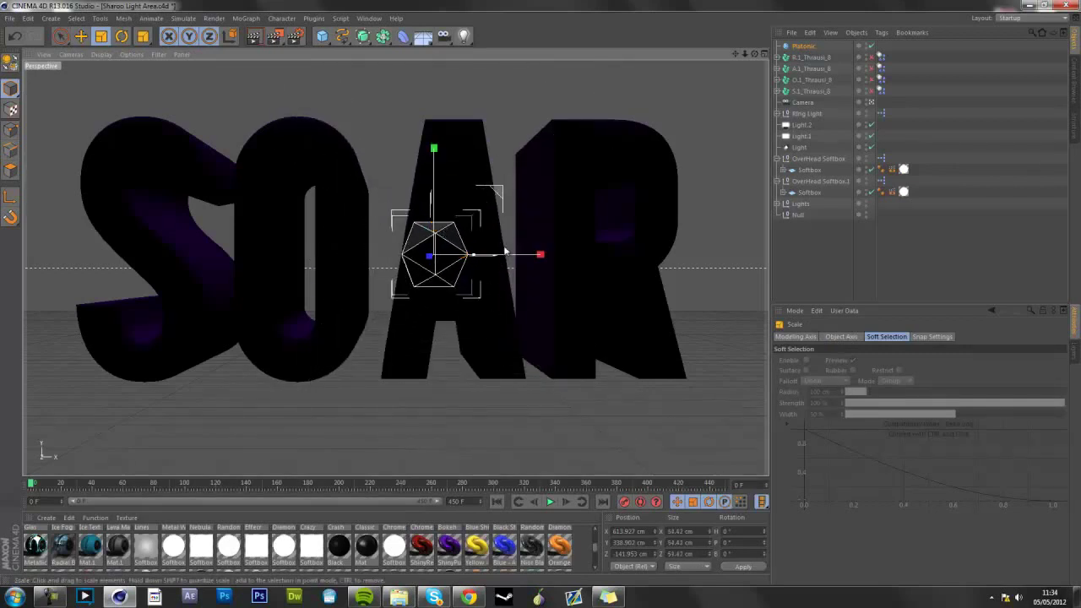
pyautogui.click(81, 36)
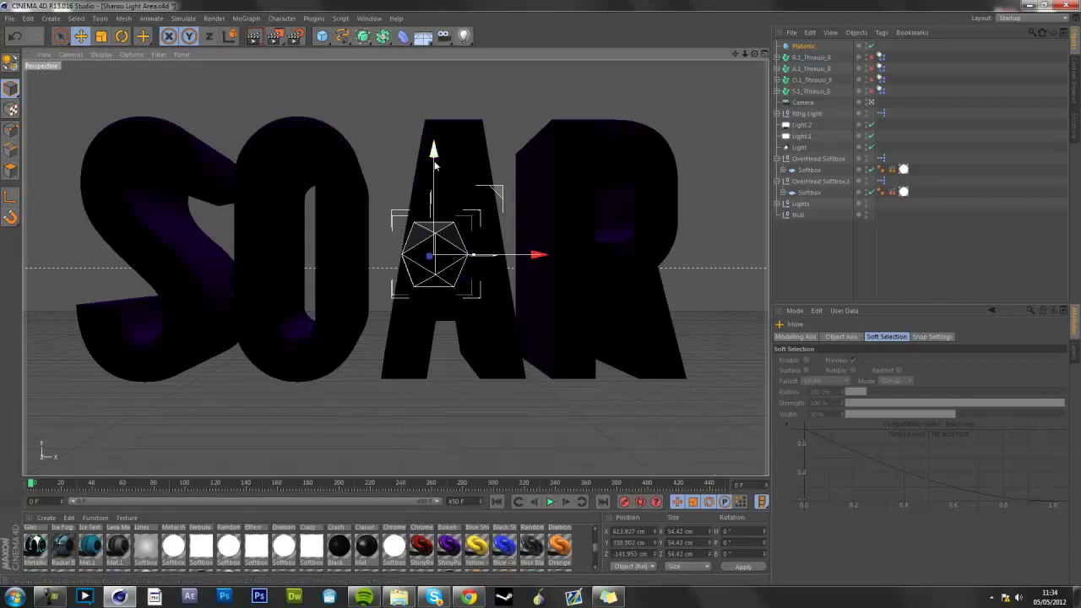
pyautogui.moveTo(436, 164); pyautogui.dragTo(436, 231)
pyautogui.moveTo(534, 320); pyautogui.dragTo(221, 355)
pyautogui.moveTo(147, 317); pyautogui.dragTo(200, 319)
# Orbit around the scene to check the Platonic's depth, then return to the frontal camera view.
pyautogui.click(873, 103)
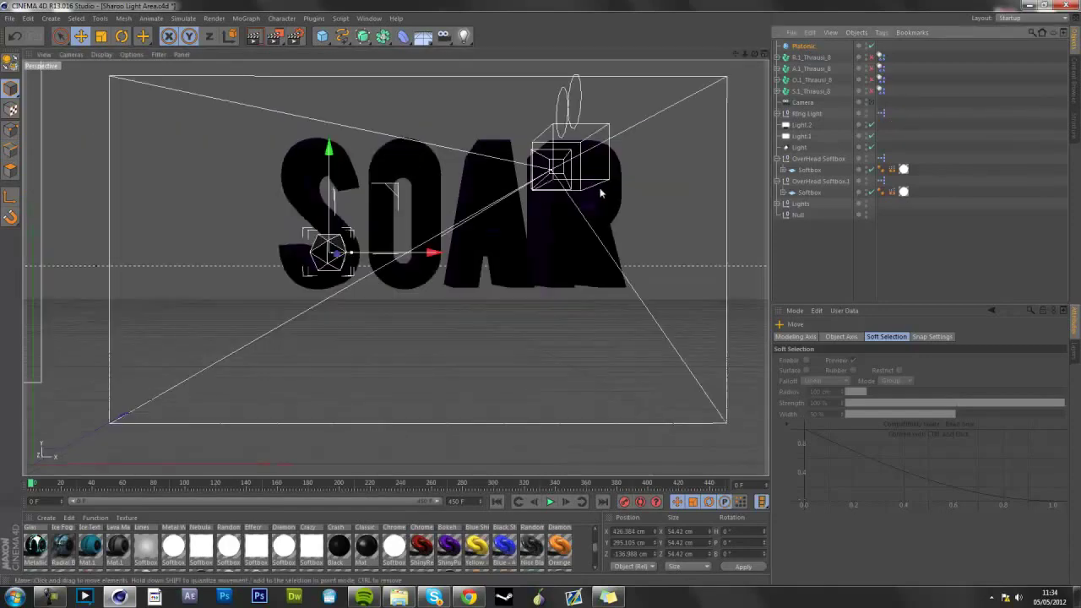
pyautogui.keyDown('alt'); pyautogui.moveTo(506, 270); pyautogui.dragTo(492, 296); pyautogui.keyUp('alt')
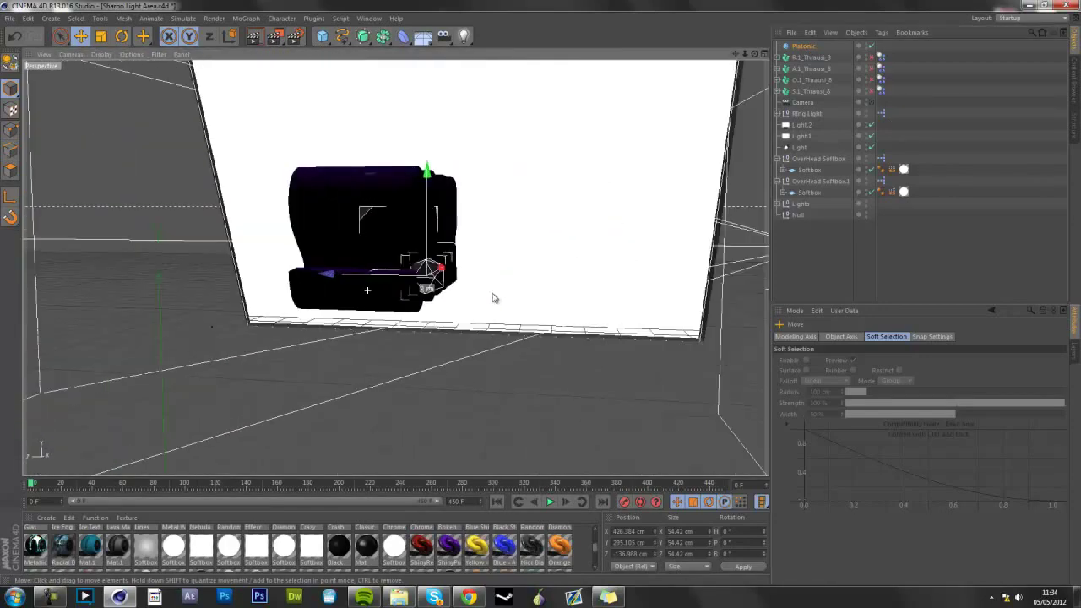
pyautogui.scroll(5, 306, 314)
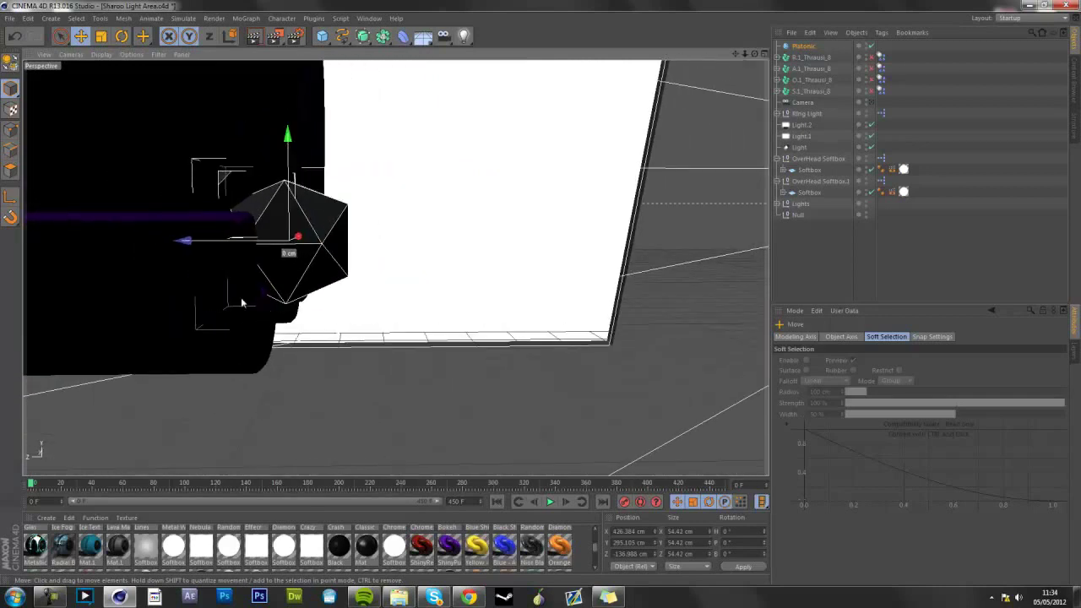
pyautogui.keyDown('alt'); pyautogui.moveTo(183, 242); pyautogui.dragTo(489, 355); pyautogui.keyUp('alt')
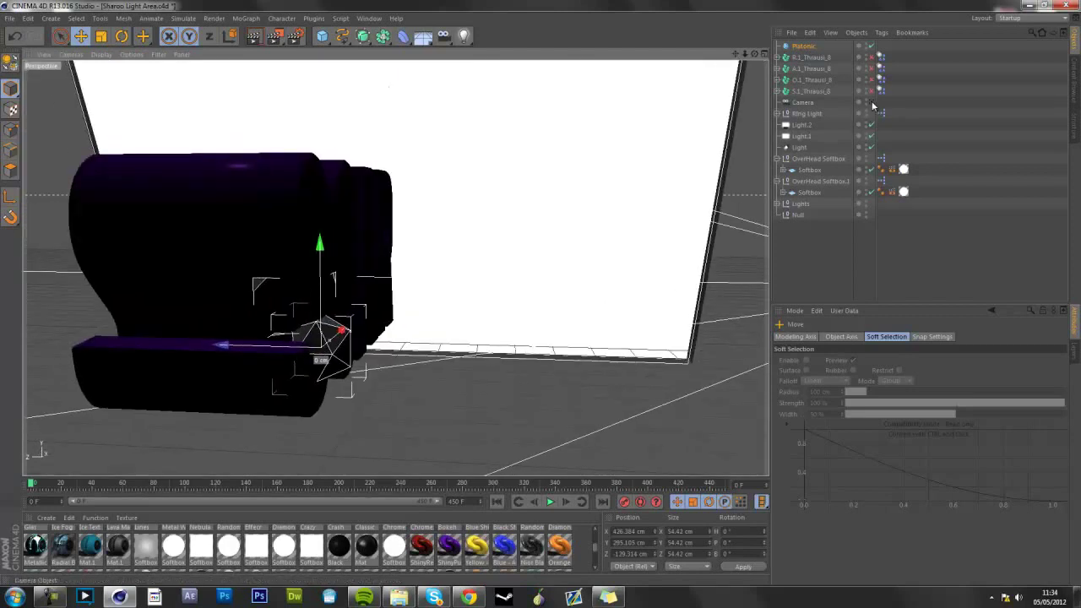
pyautogui.hotkey('ctrl', 'shift', 'z')
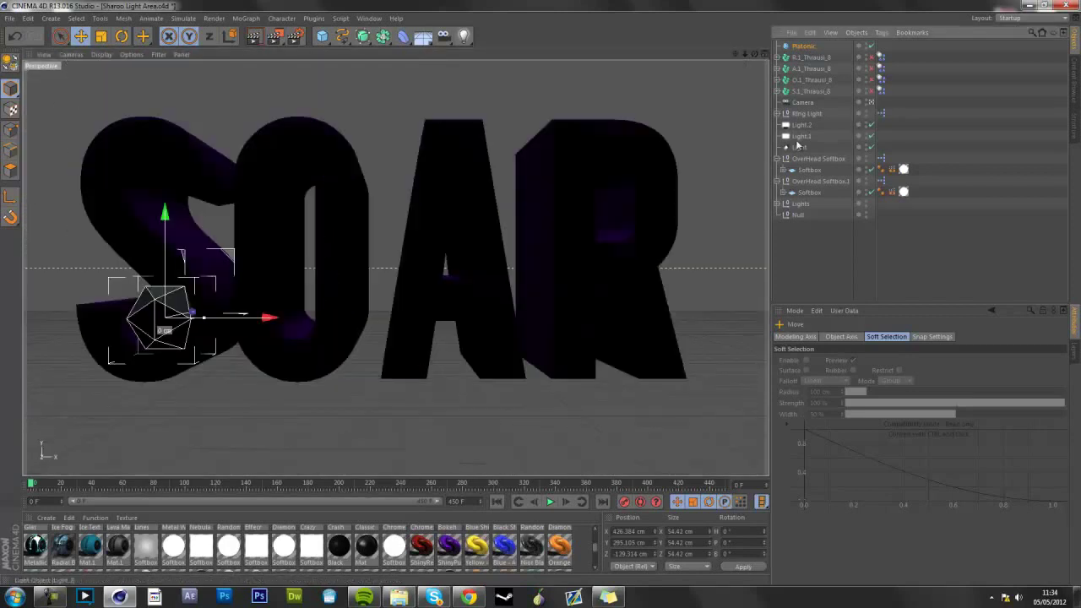
# Give the Platonic object a rigid body dynamics tag.
pyautogui.click(805, 47)
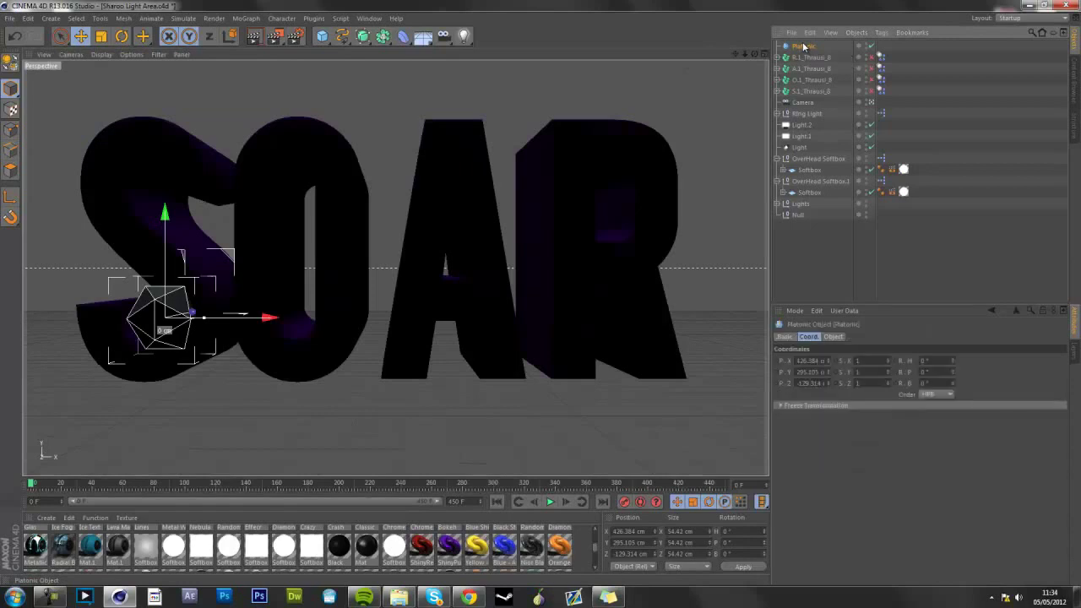
pyautogui.rightClick(809, 49)
pyautogui.moveTo(886, 120)
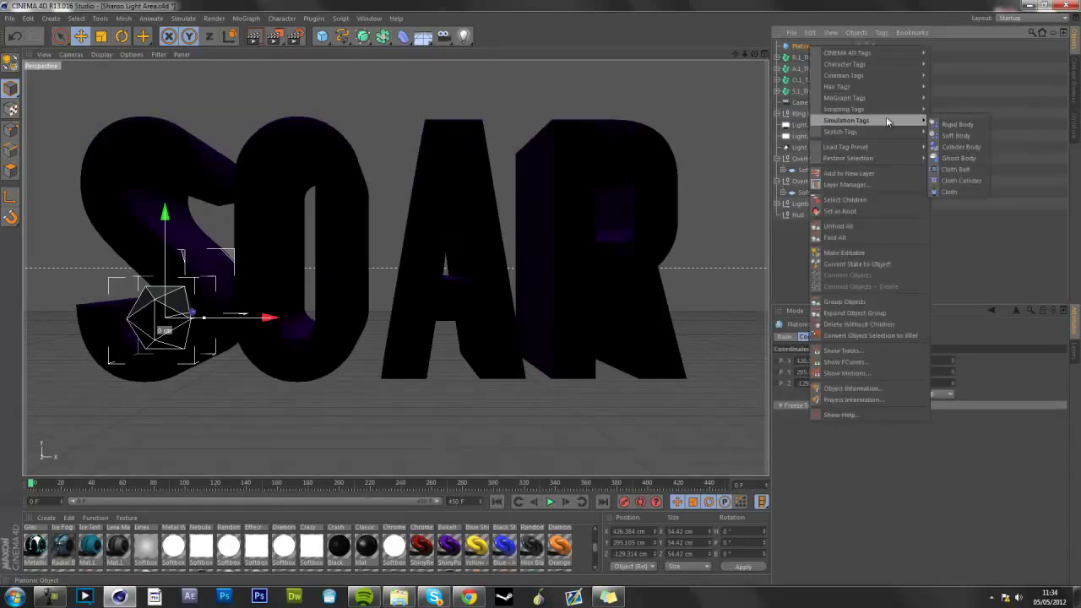
pyautogui.click(956, 125)
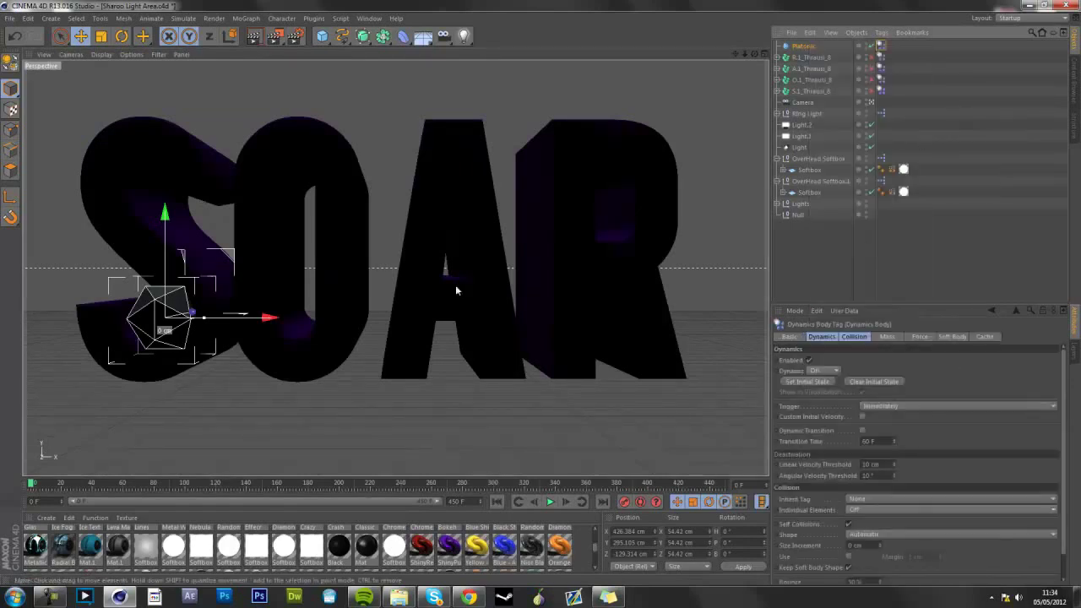
# Nudge the Platonic right, up and back into the S, then duplicate it as Platonic.1.
pyautogui.moveTo(265, 314); pyautogui.dragTo(278, 318)
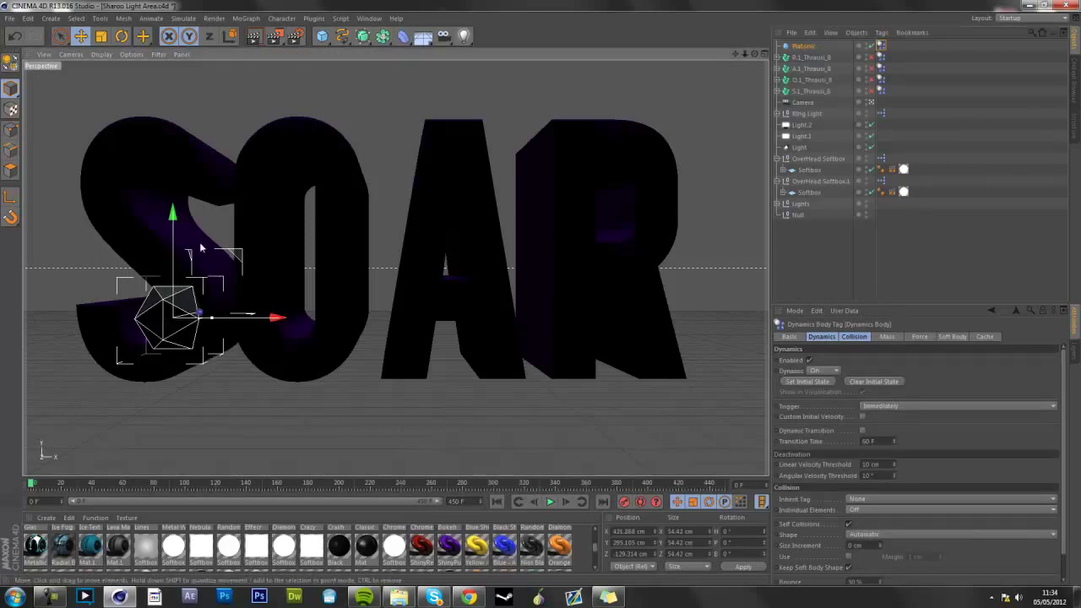
pyautogui.moveTo(173, 218)
pyautogui.mouseDown()
pyautogui.moveTo(180, 175)
pyautogui.moveTo(182, 228)
pyautogui.moveTo(177, 204)
pyautogui.mouseUp()
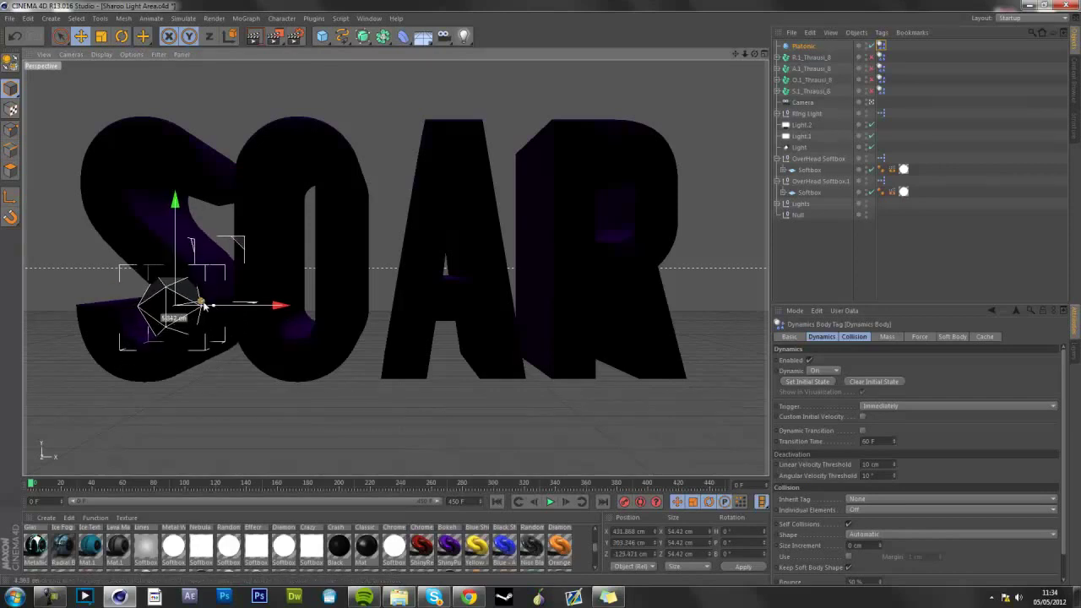
pyautogui.moveTo(203, 308); pyautogui.dragTo(201, 307)
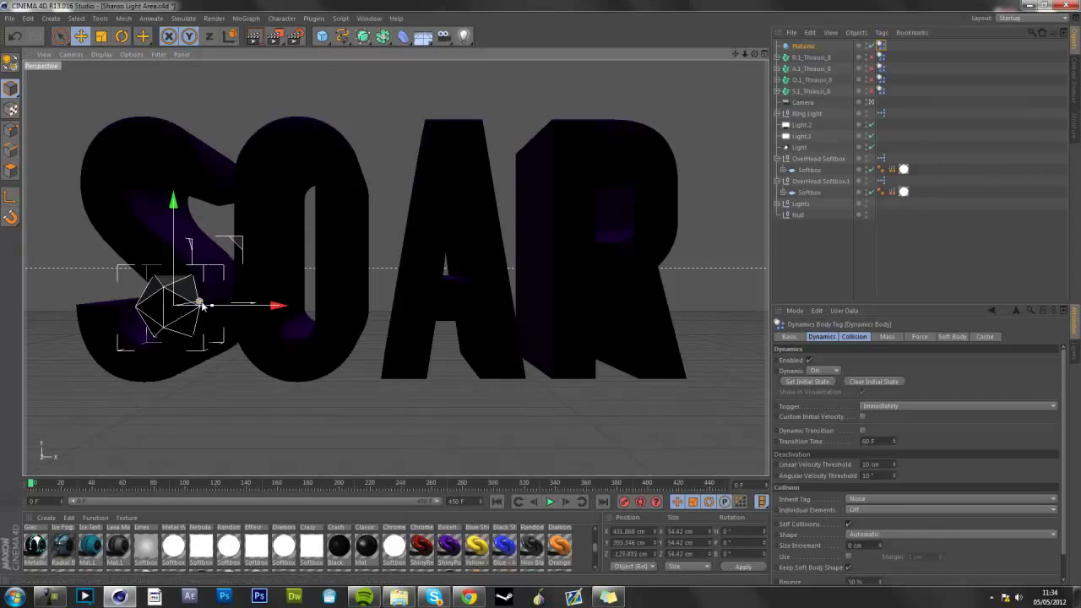
pyautogui.hotkey('ctrl', 'c')
pyautogui.hotkey('ctrl', 'v')
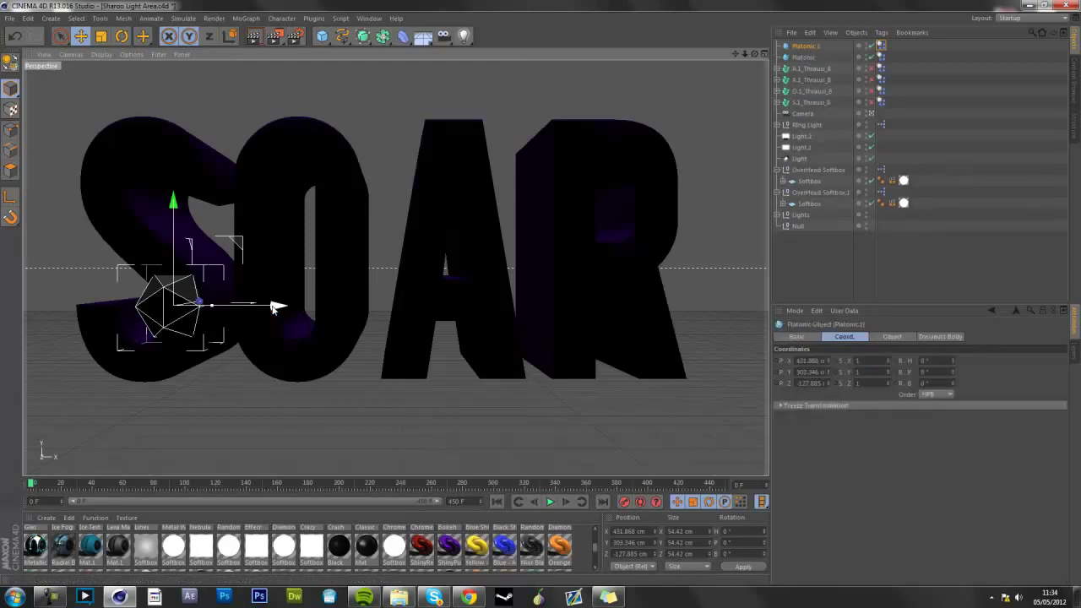
# Place Platonic.1 in the O, then copy Platonic.2 into the A and Platonic.3 into the R at X 744.552 cm.
pyautogui.moveTo(274, 308); pyautogui.dragTo(435, 319)
pyautogui.moveTo(330, 205); pyautogui.dragTo(325, 117)
pyautogui.keyDown('ctrl'); pyautogui.moveTo(435, 218); pyautogui.dragTo(528, 228); pyautogui.keyUp('ctrl')
pyautogui.moveTo(425, 118); pyautogui.dragTo(426, 203)
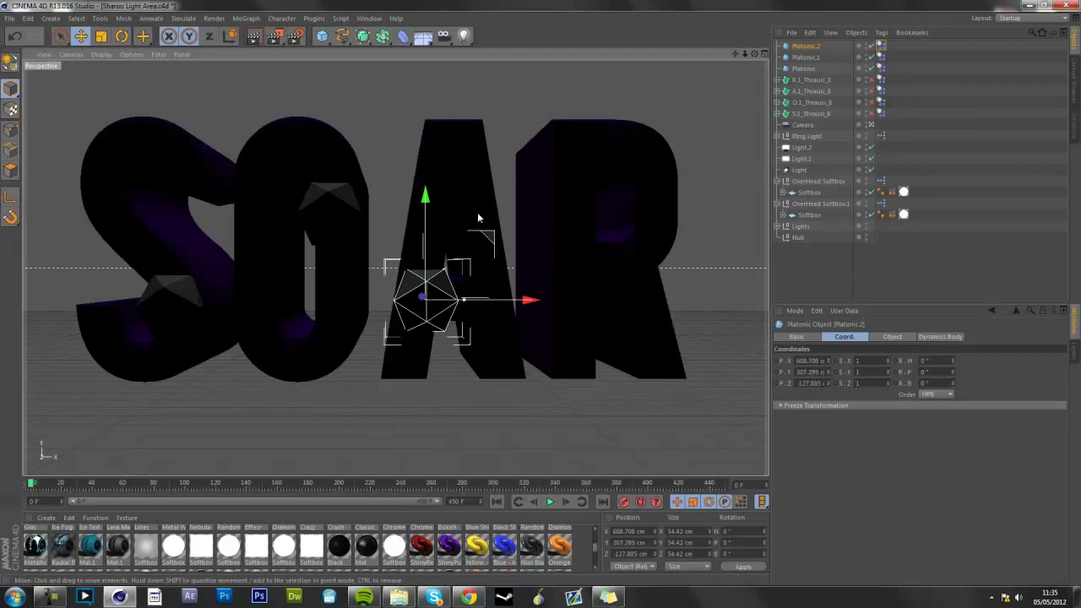
pyautogui.keyDown('ctrl'); pyautogui.moveTo(524, 300); pyautogui.dragTo(736, 301); pyautogui.keyUp('ctrl')
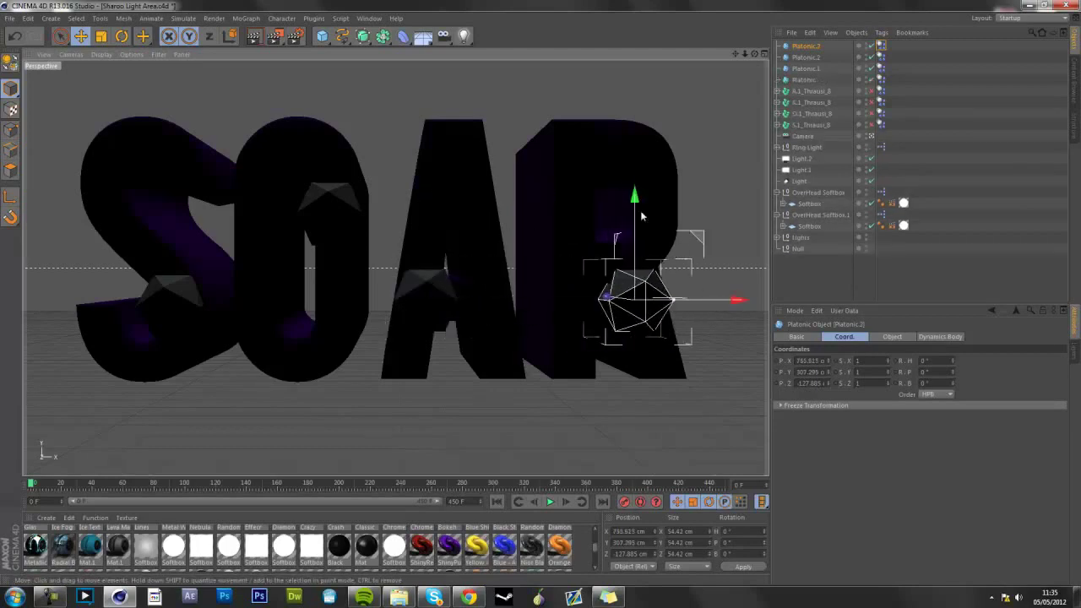
pyautogui.moveTo(642, 217); pyautogui.dragTo(642, 198)
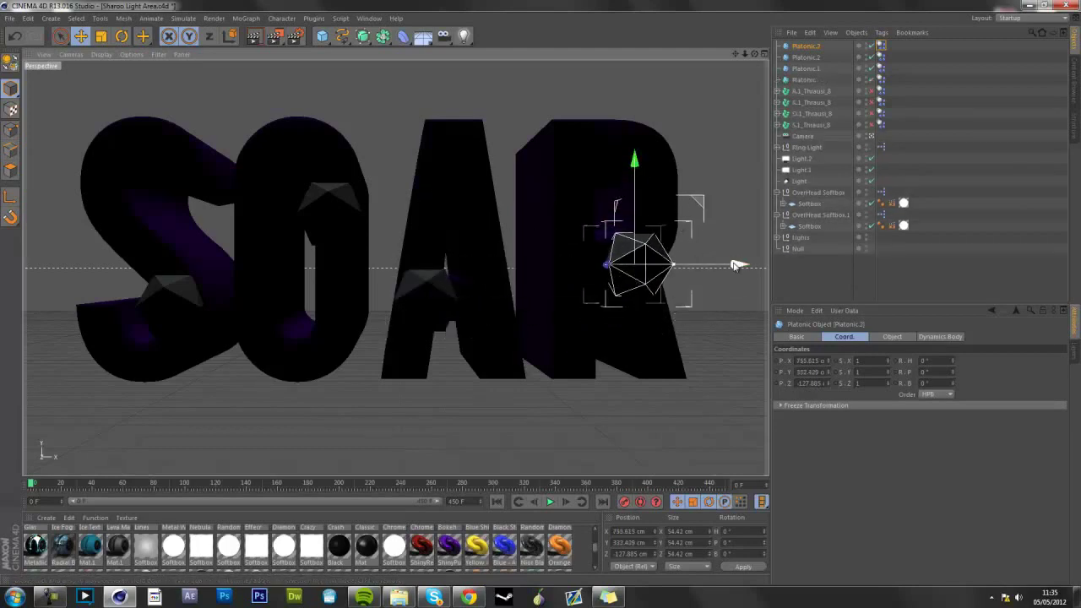
pyautogui.keyDown('ctrl'); pyautogui.moveTo(736, 265); pyautogui.dragTo(719, 265); pyautogui.keyUp('ctrl')
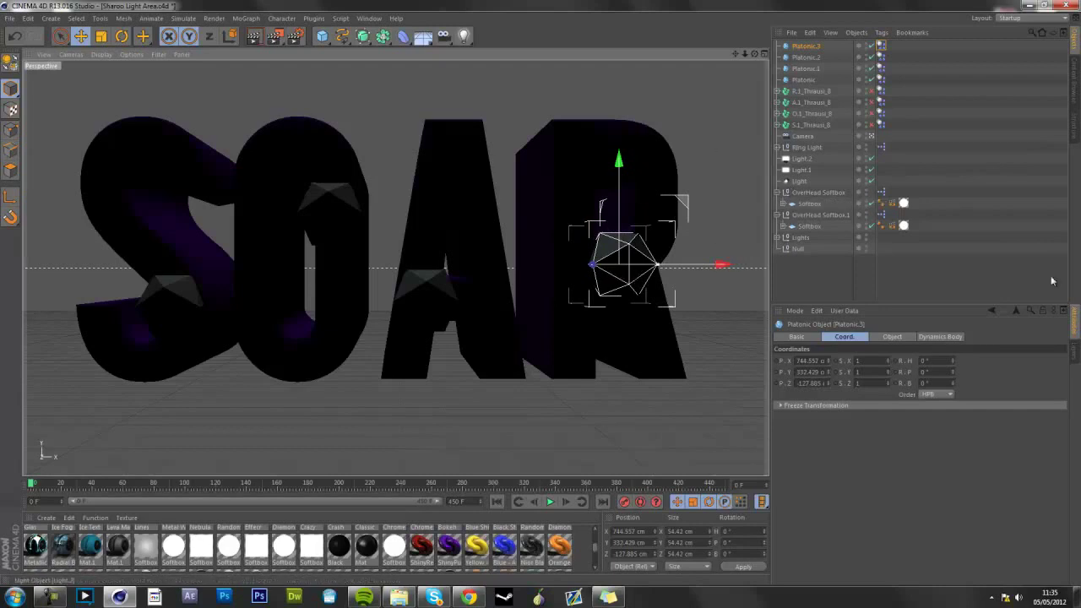
pyautogui.click(804, 78)
# Set Visible in Renderer to Off for Platonic and Platonic.1 in the Basic properties.
pyautogui.click(806, 67)
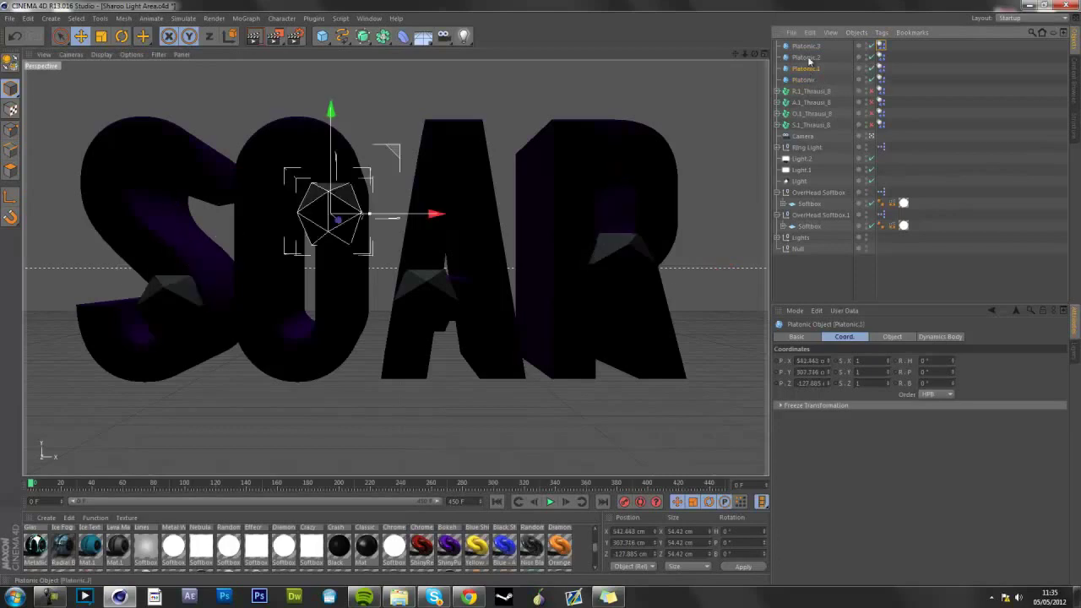
pyautogui.click(807, 57)
pyautogui.click(804, 79)
pyautogui.click(796, 336)
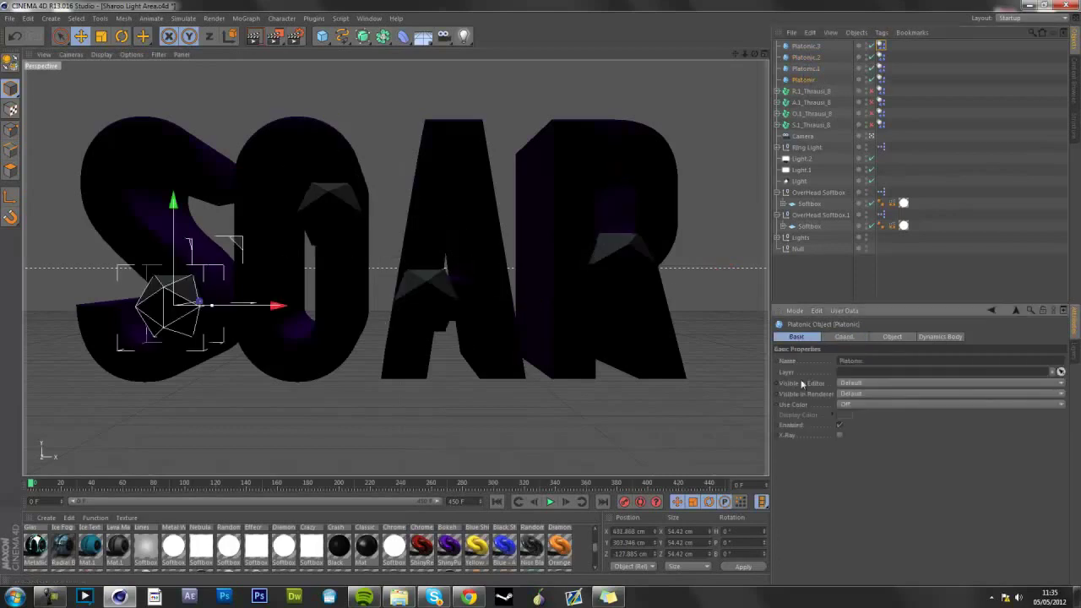
pyautogui.click(850, 394)
pyautogui.click(853, 425)
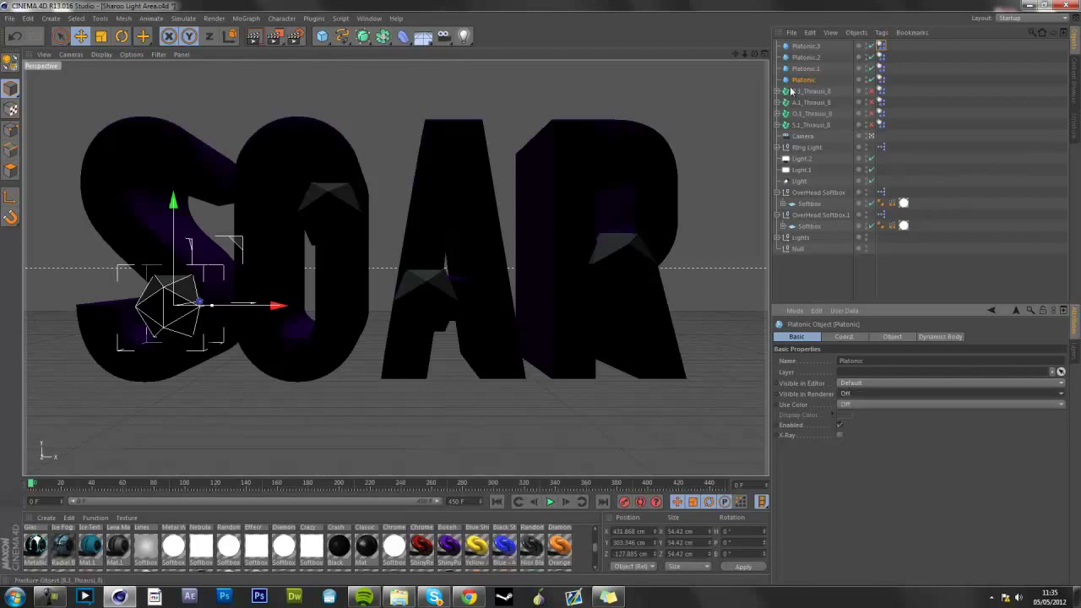
pyautogui.click(807, 68)
pyautogui.click(850, 395)
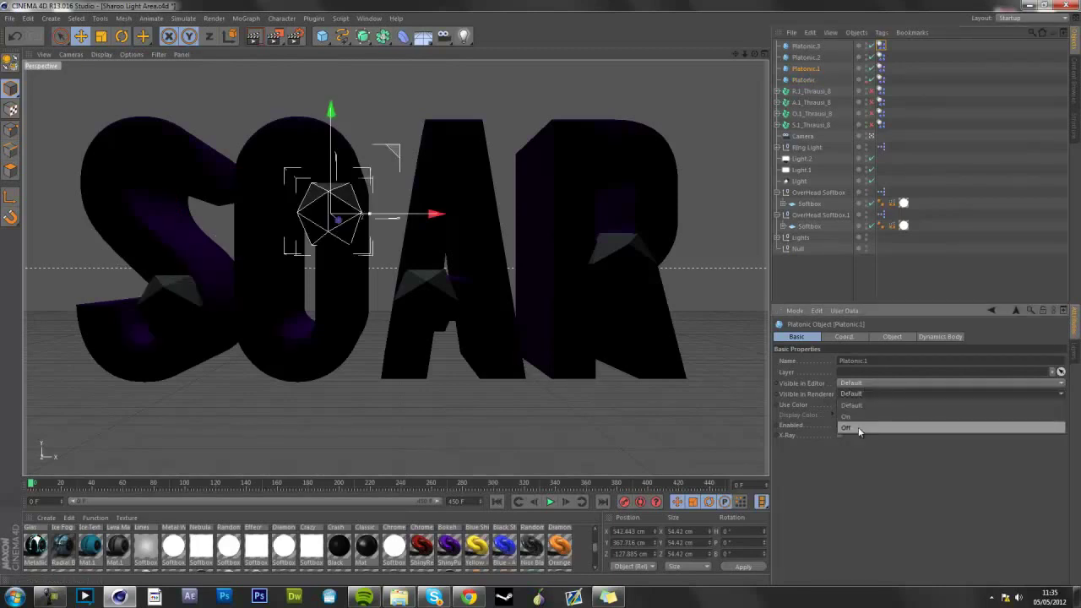
pyautogui.click(855, 427)
# Set Visible in Renderer to Off for Platonic.2 and Platonic.3.
pyautogui.click(805, 57)
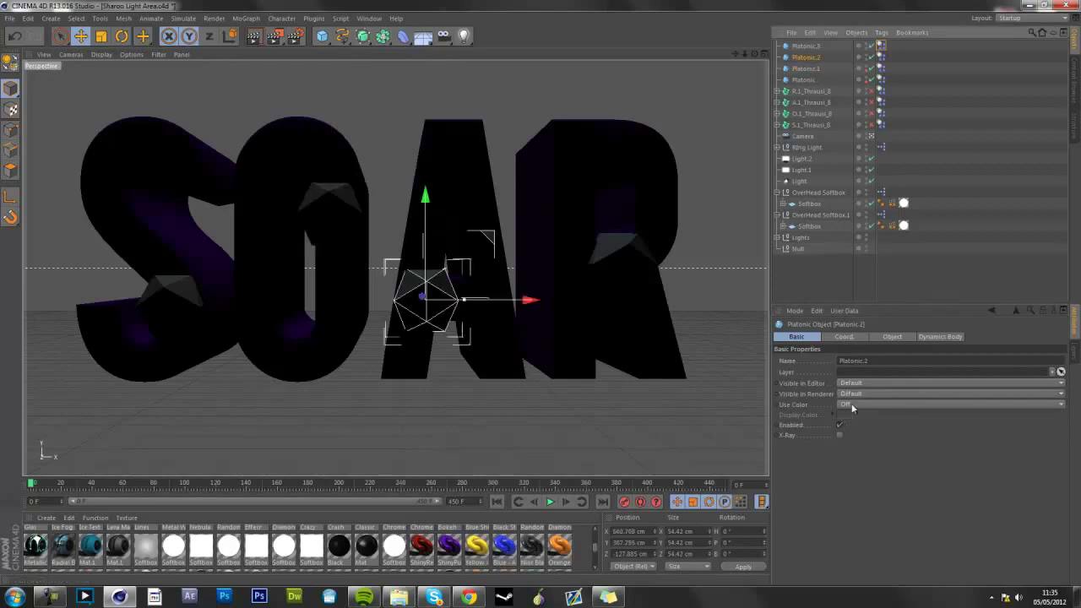
pyautogui.click(859, 395)
pyautogui.click(853, 427)
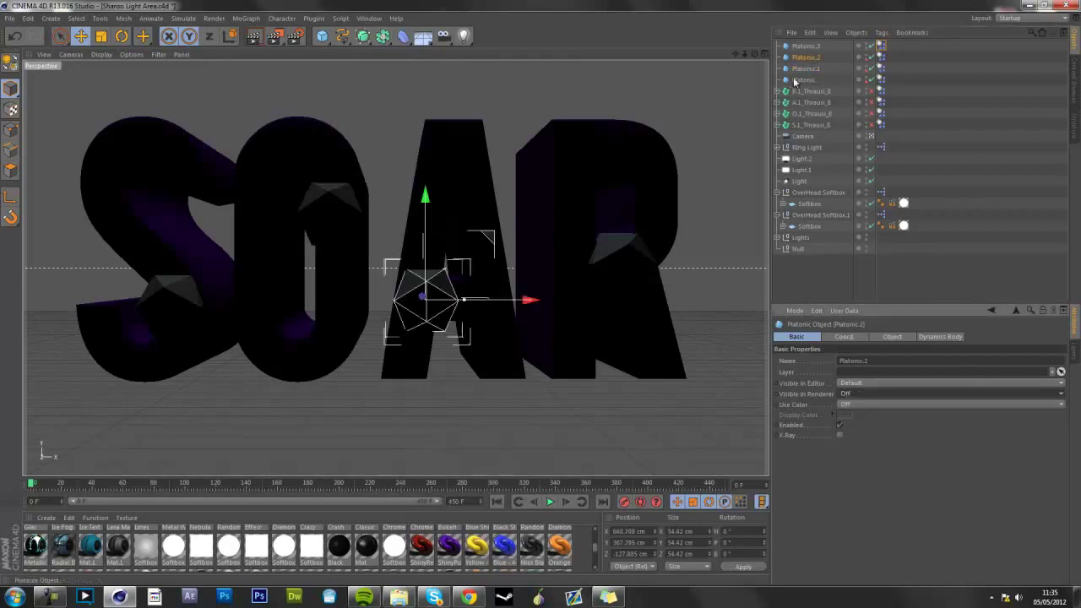
pyautogui.click(805, 45)
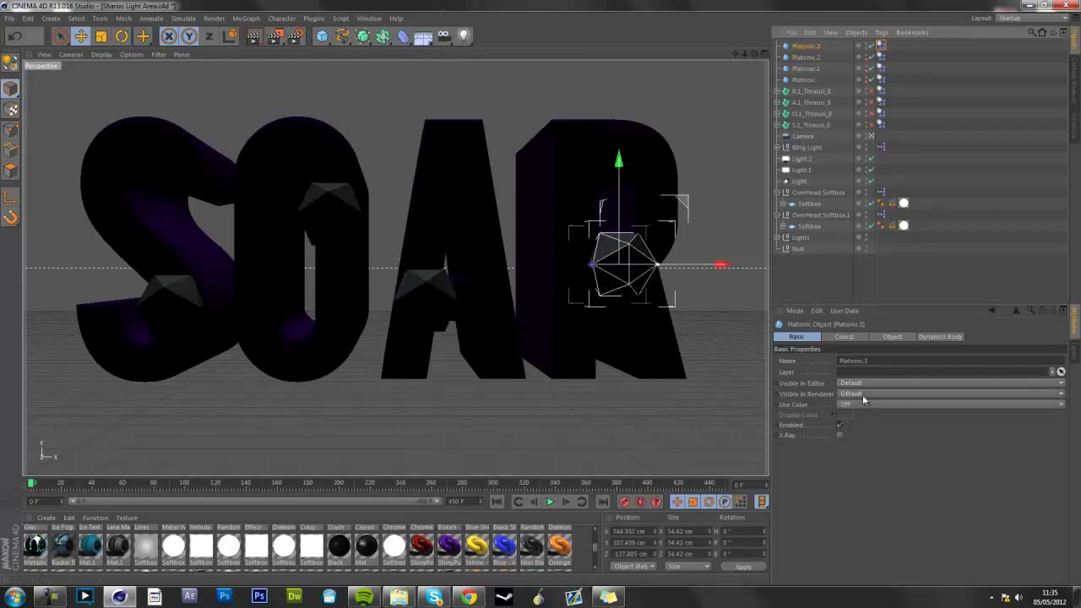
pyautogui.click(859, 394)
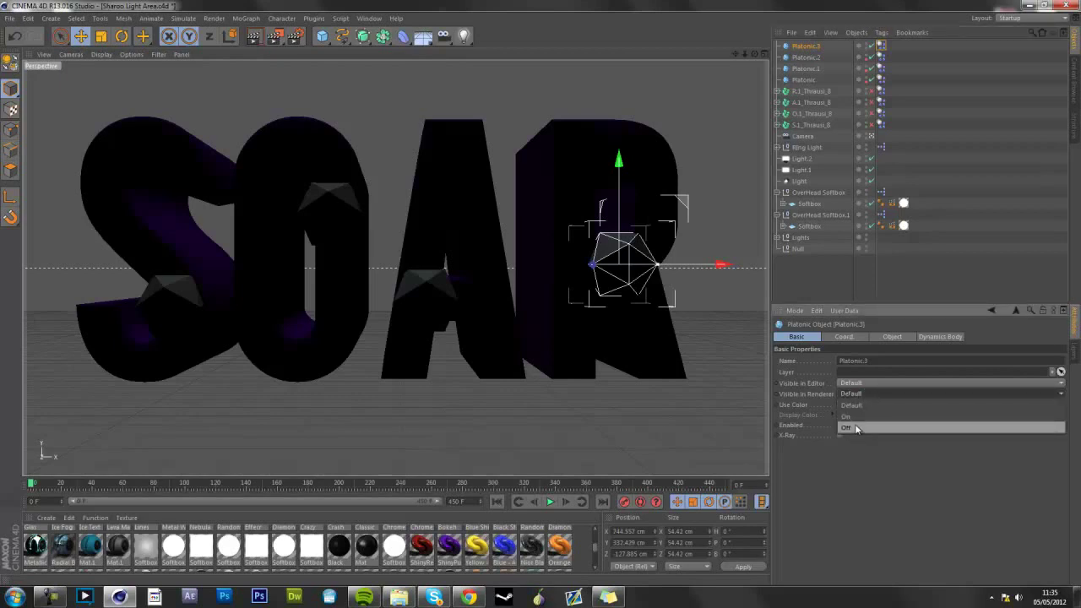
pyautogui.click(855, 428)
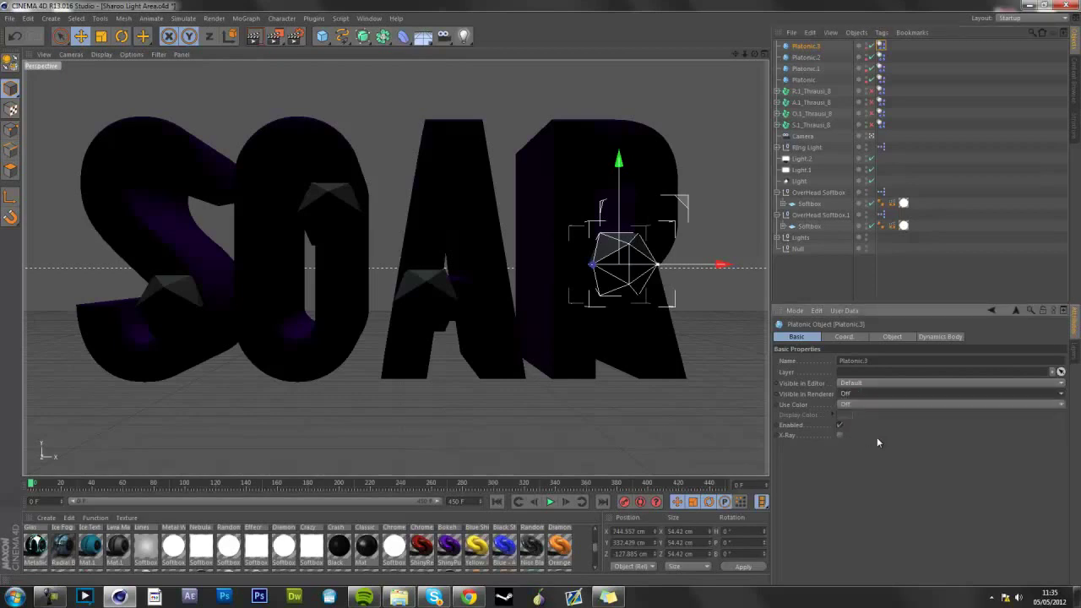
# Advance the animation to frame 2 and render the view, dismissing the Texture Error dialog.
pyautogui.click(566, 502)
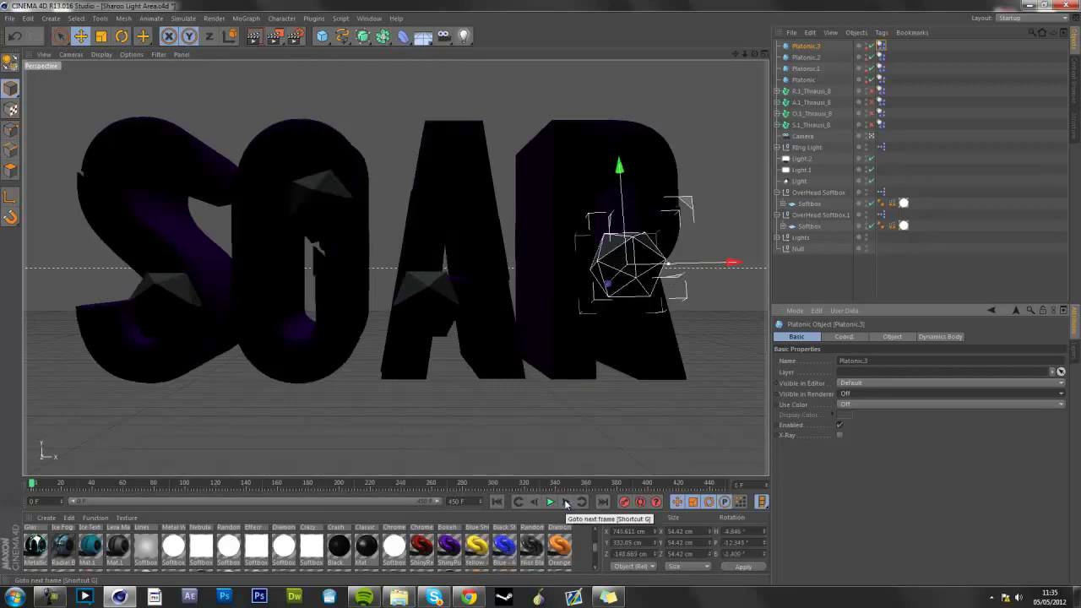
pyautogui.click(566, 503)
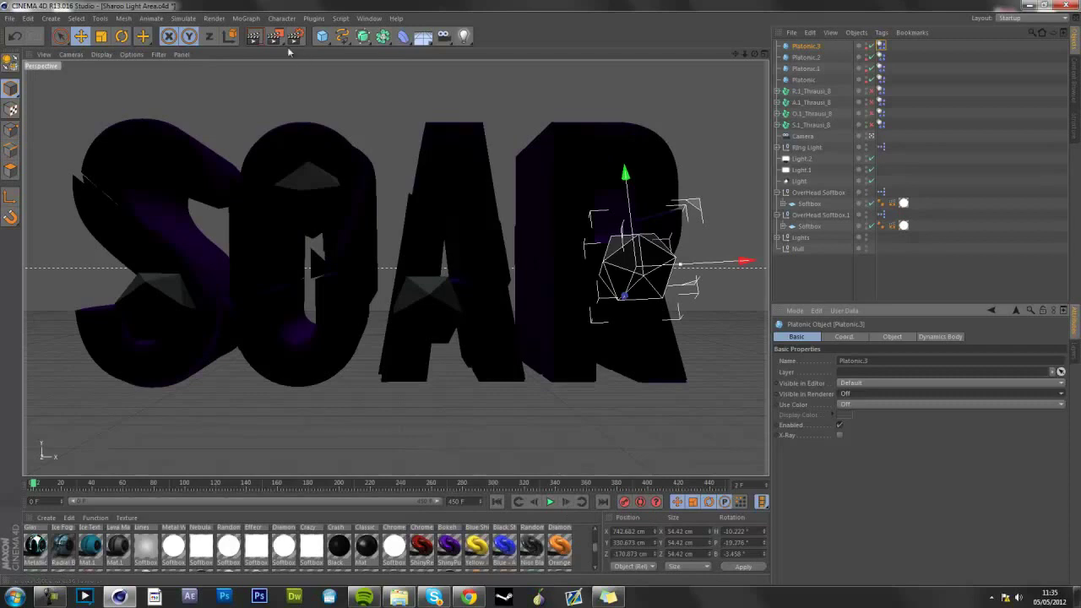
pyautogui.click(256, 37)
pyautogui.click(238, 175)
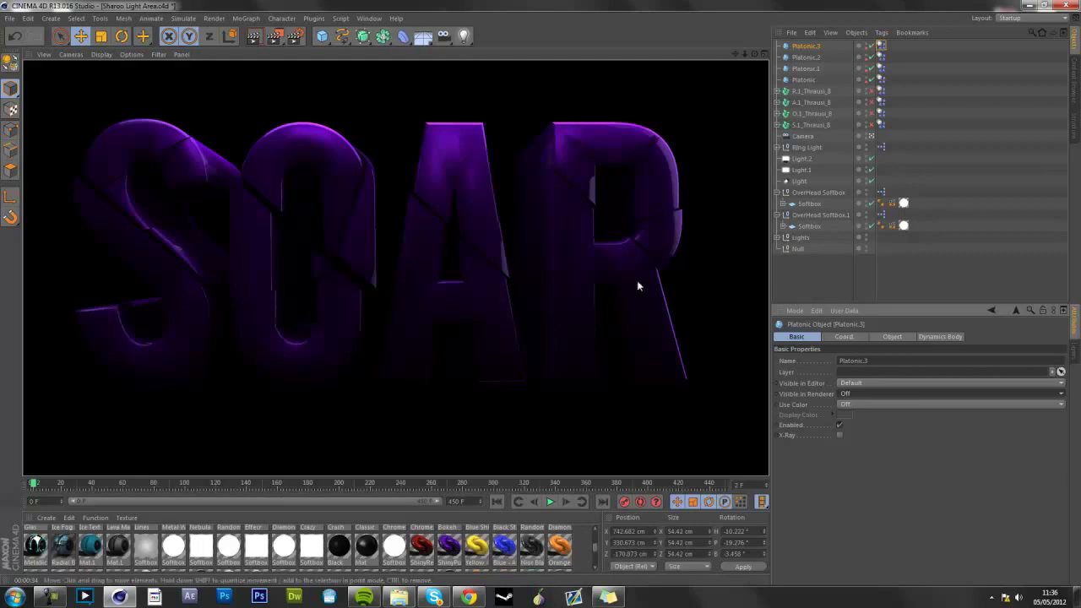
# Return to the editor view, select and deselect all scene objects, then bring up the screen recorder.
pyautogui.click(732, 295)
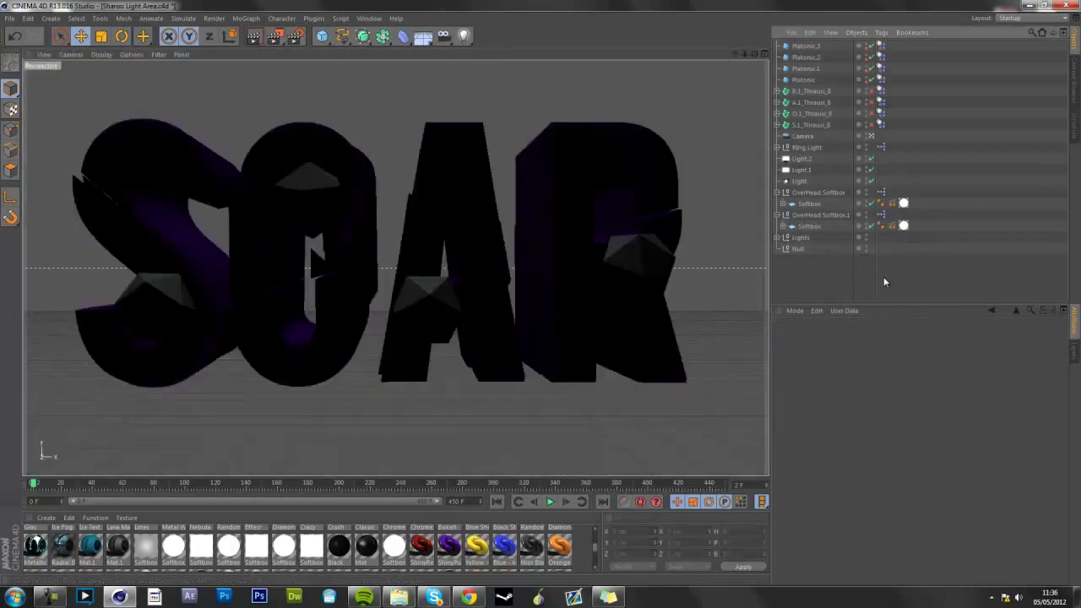
pyautogui.moveTo(958, 277); pyautogui.dragTo(856, 36)
pyautogui.click(936, 294)
pyautogui.moveTo(975, 279); pyautogui.dragTo(810, 5)
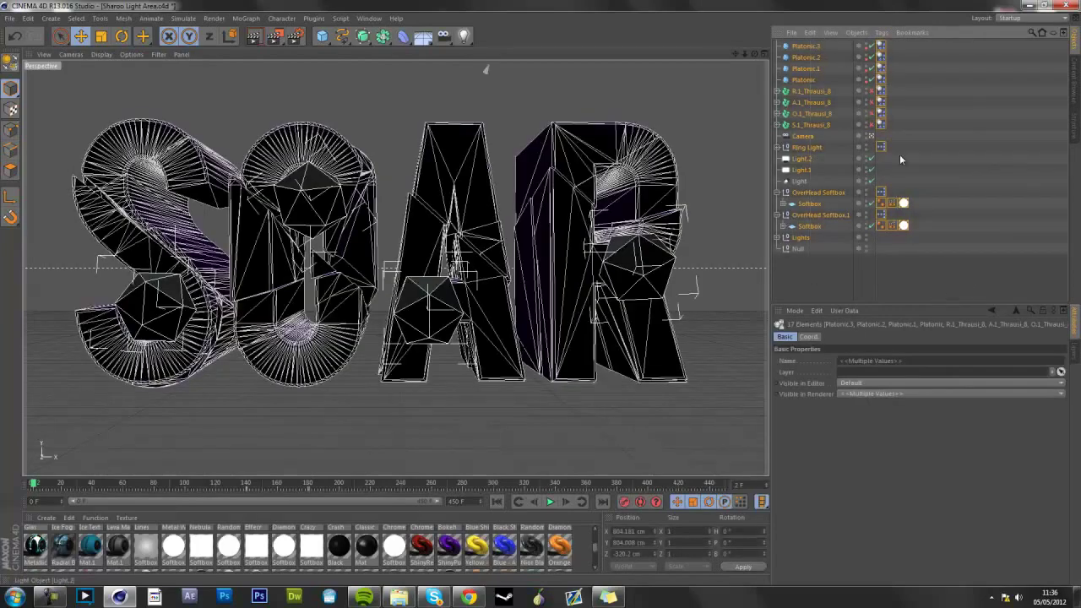
pyautogui.click(895, 288)
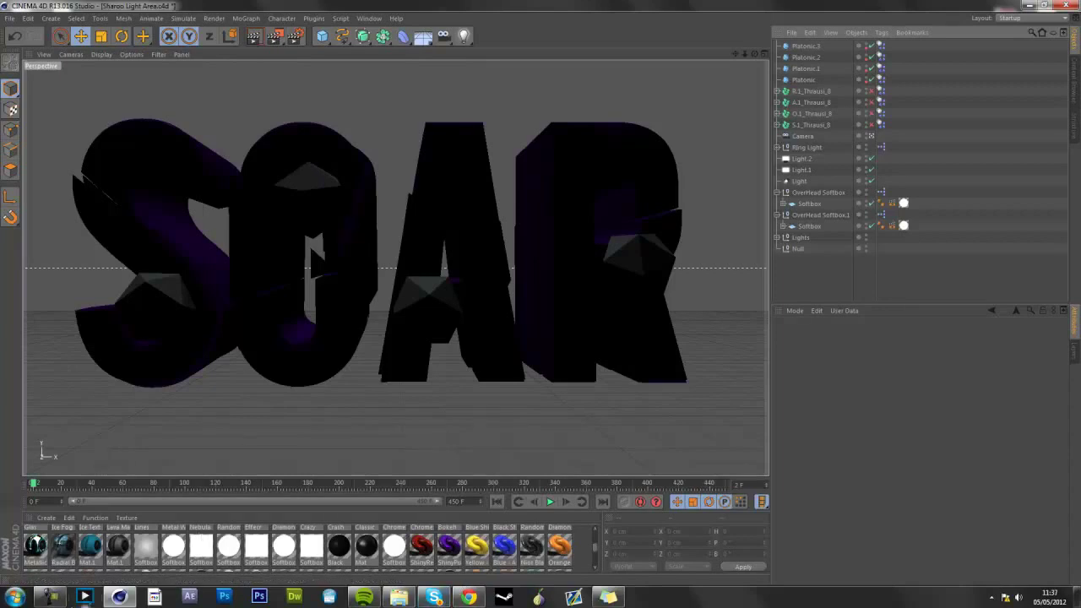
pyautogui.moveTo(53, 596)
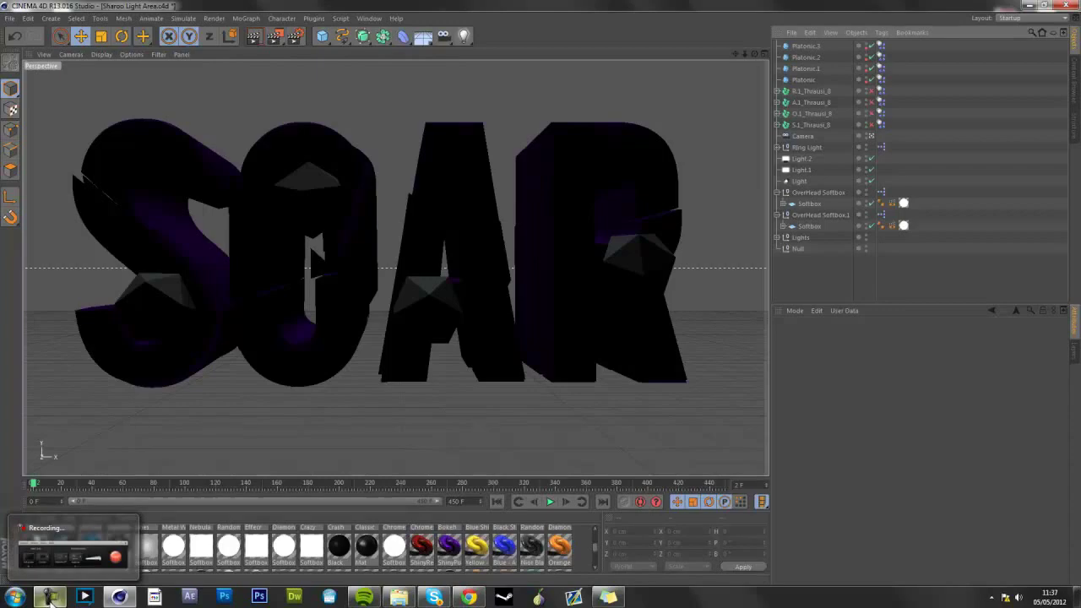
pyautogui.click(51, 597)
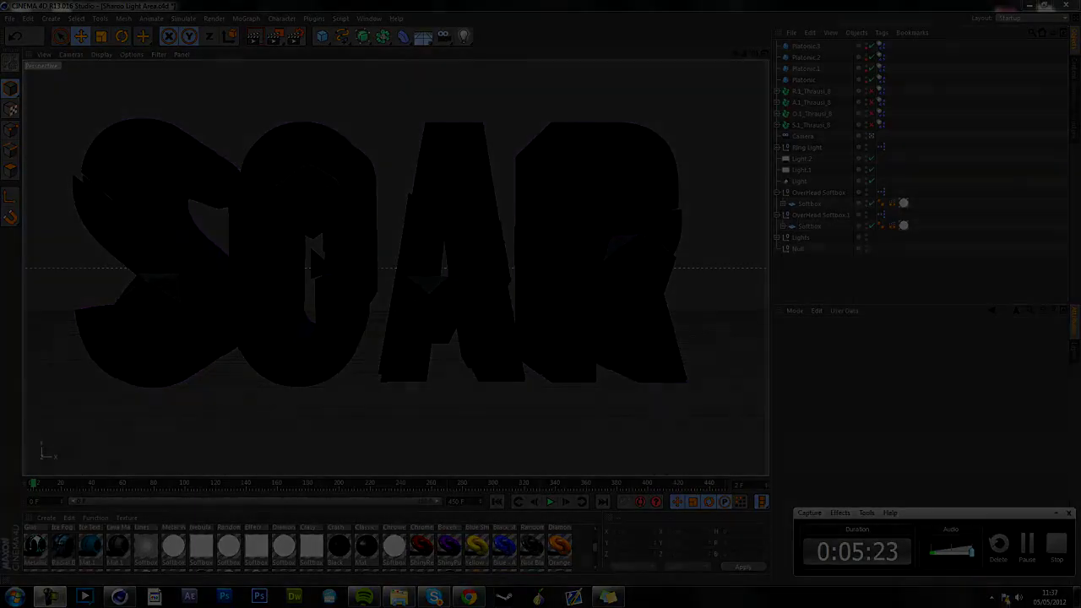